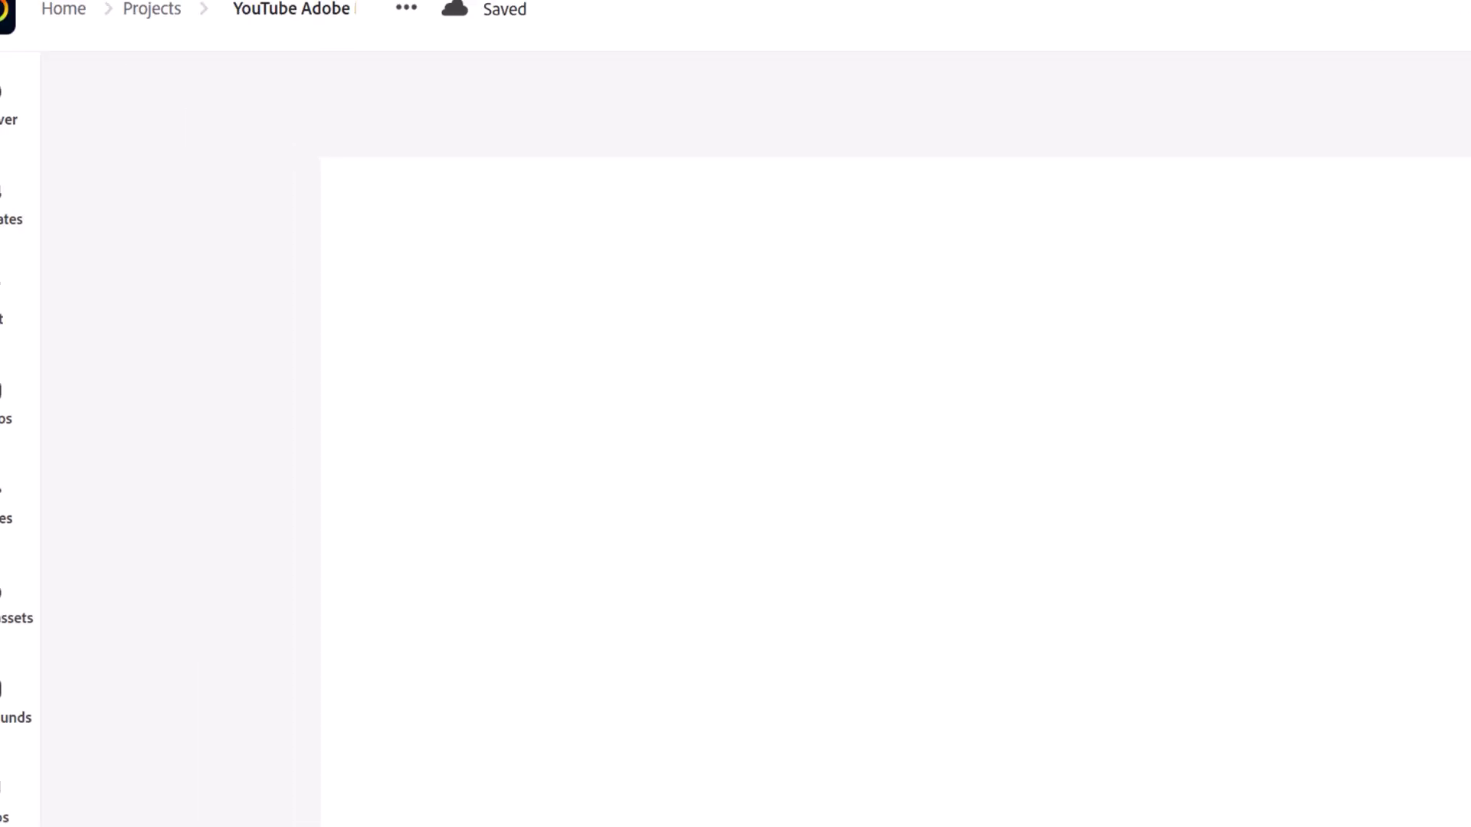
Scroll through the template categories in the Templates panel, then close it
left_click(60, 291)
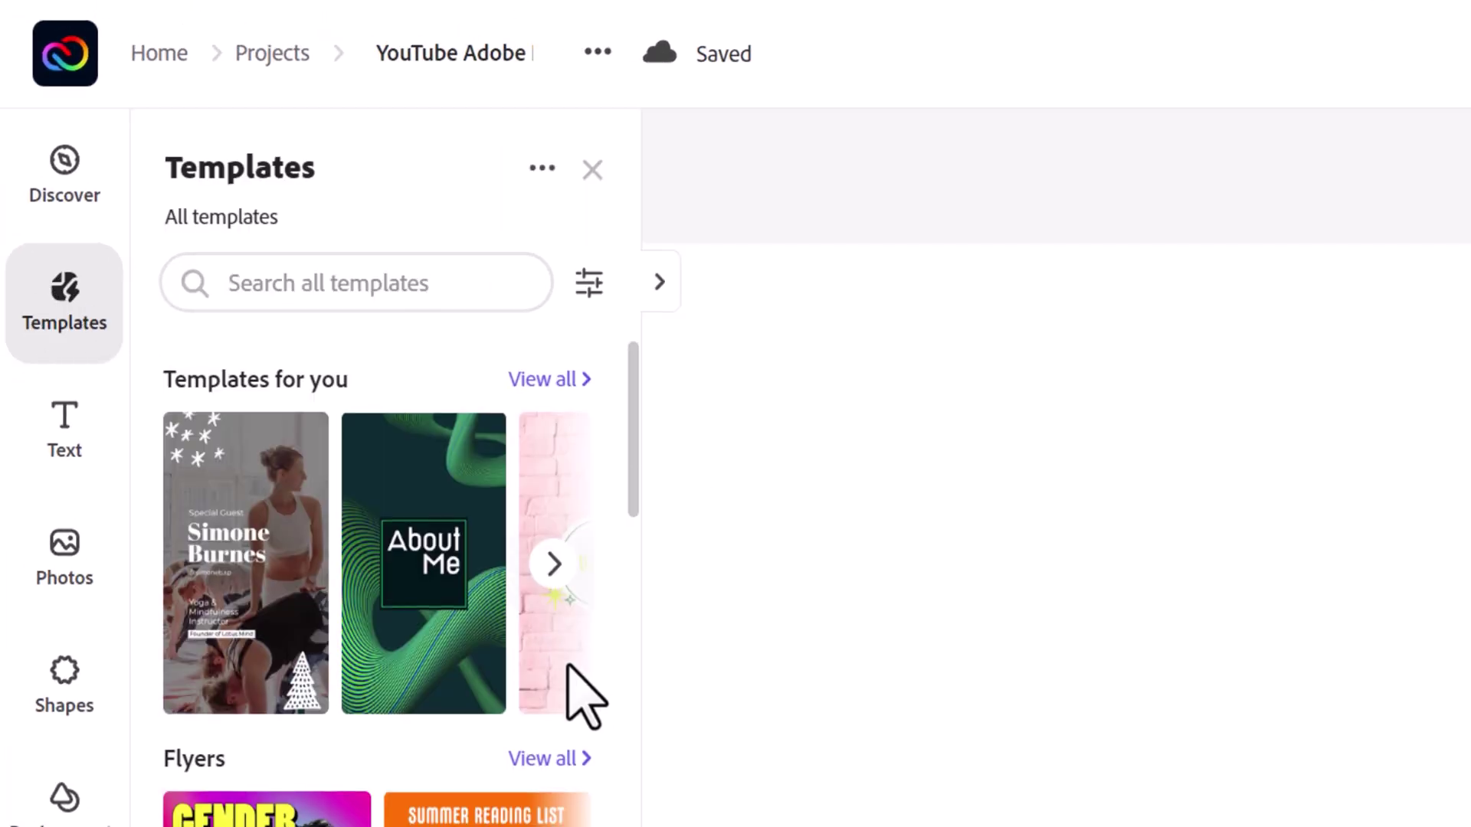
scroll(567, 663, "down", 12)
scroll(567, 651, "down", 15)
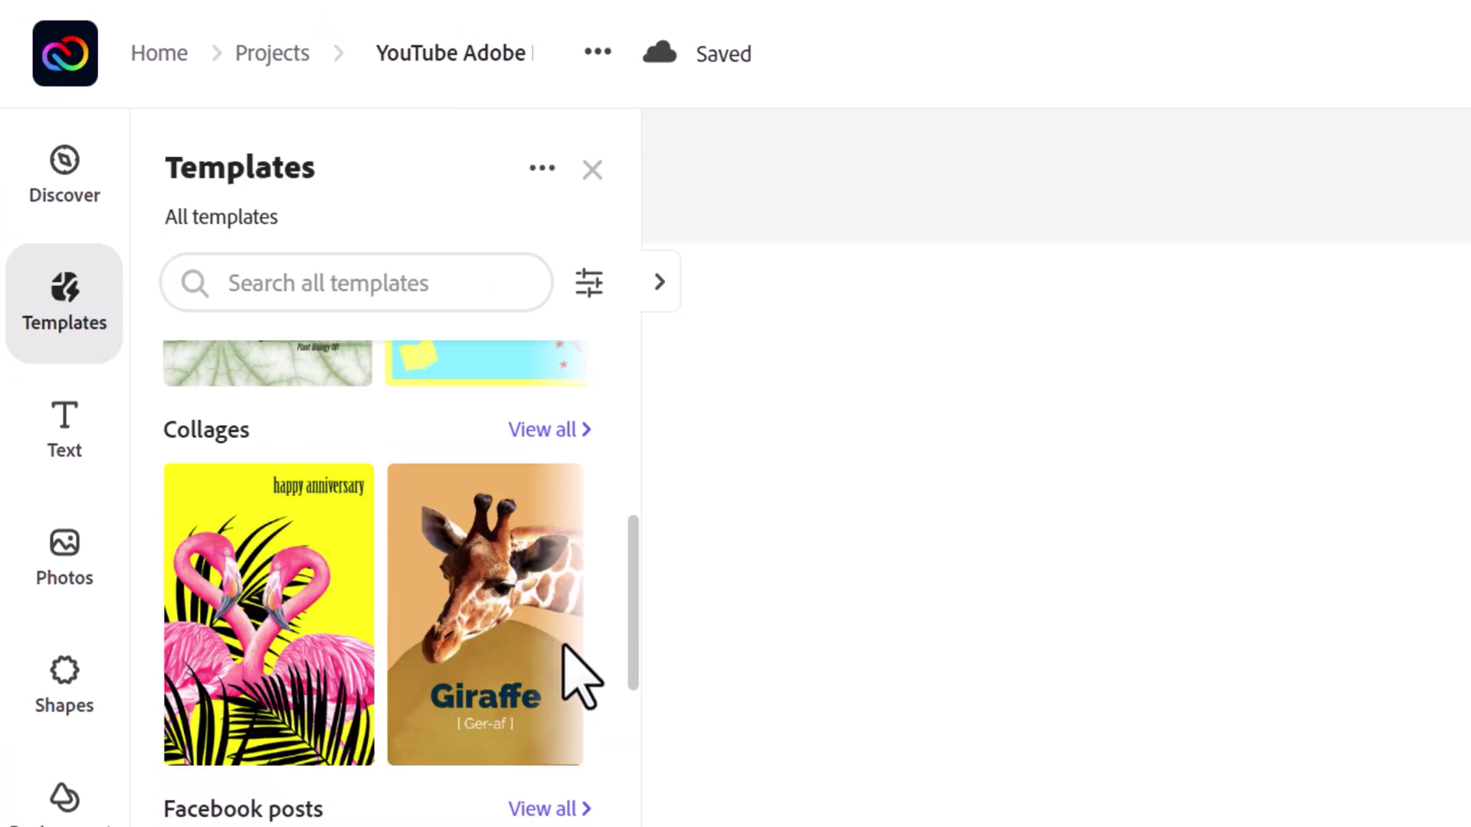
scroll(578, 674, "down", 15)
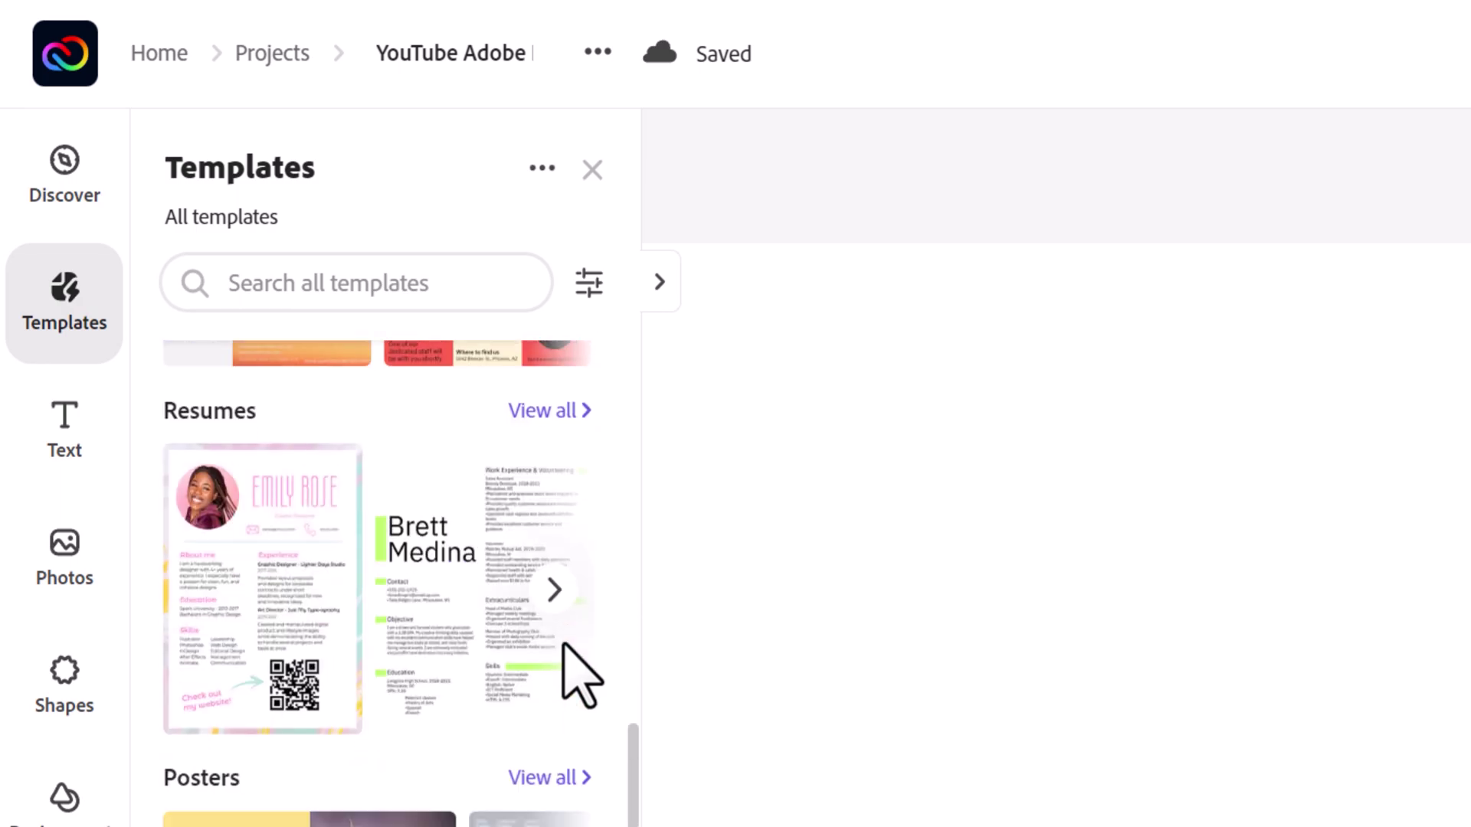
left_click(34, 313)
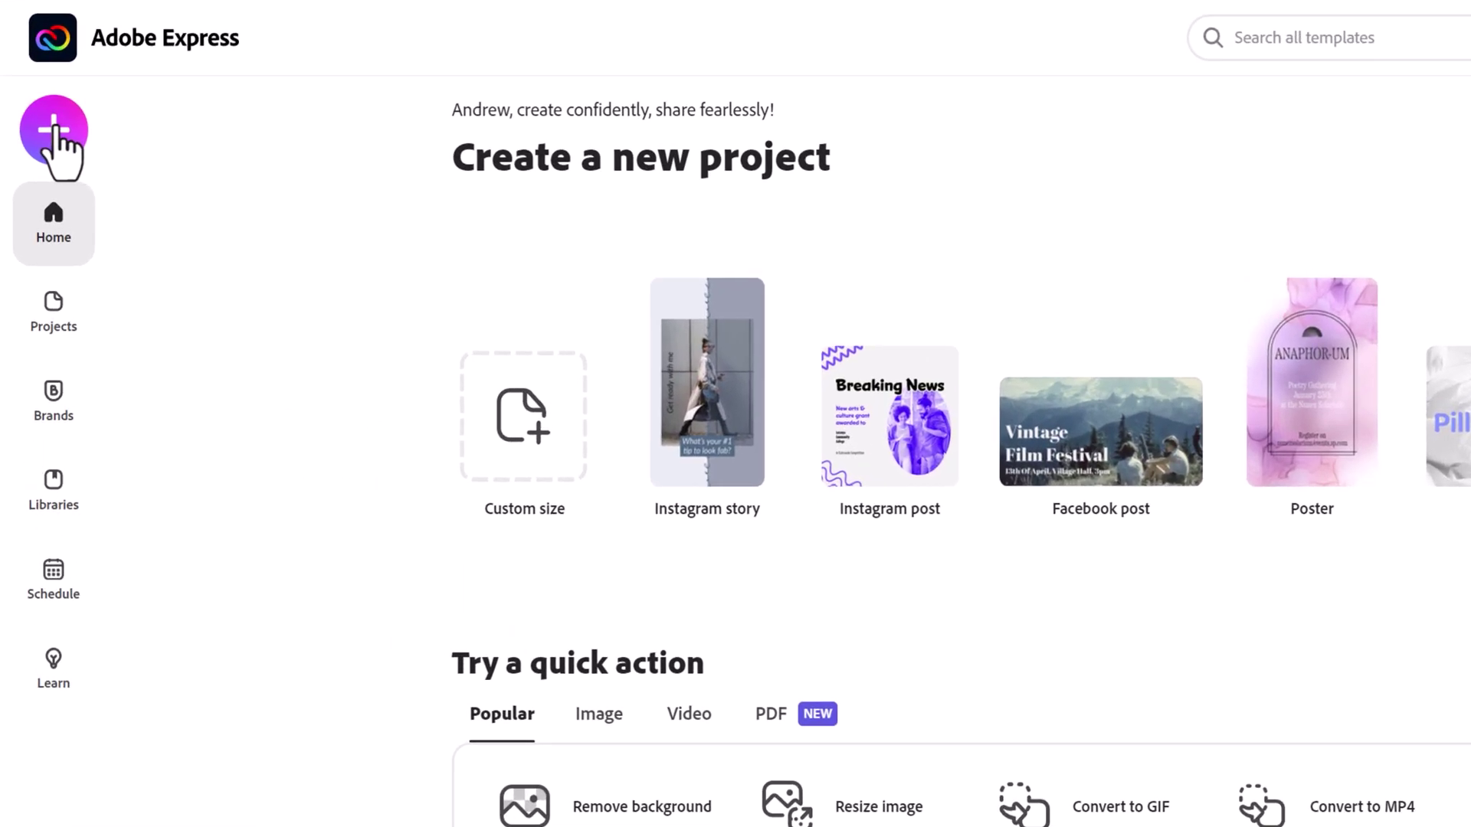
Create a new custom-size graphic using the Social Post YouTube thumbnail preset
left_click(29, 110)
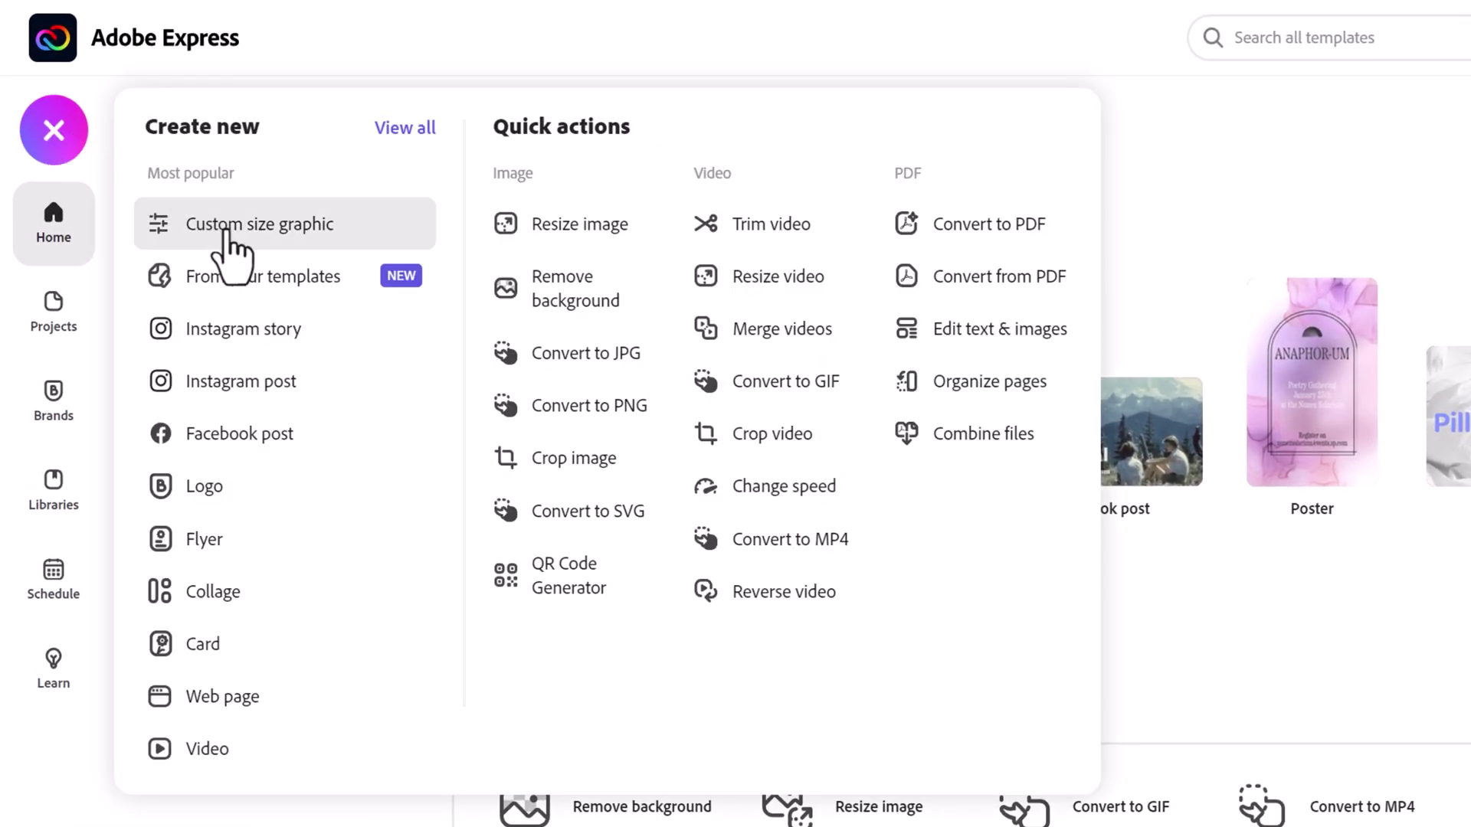
left_click(322, 228)
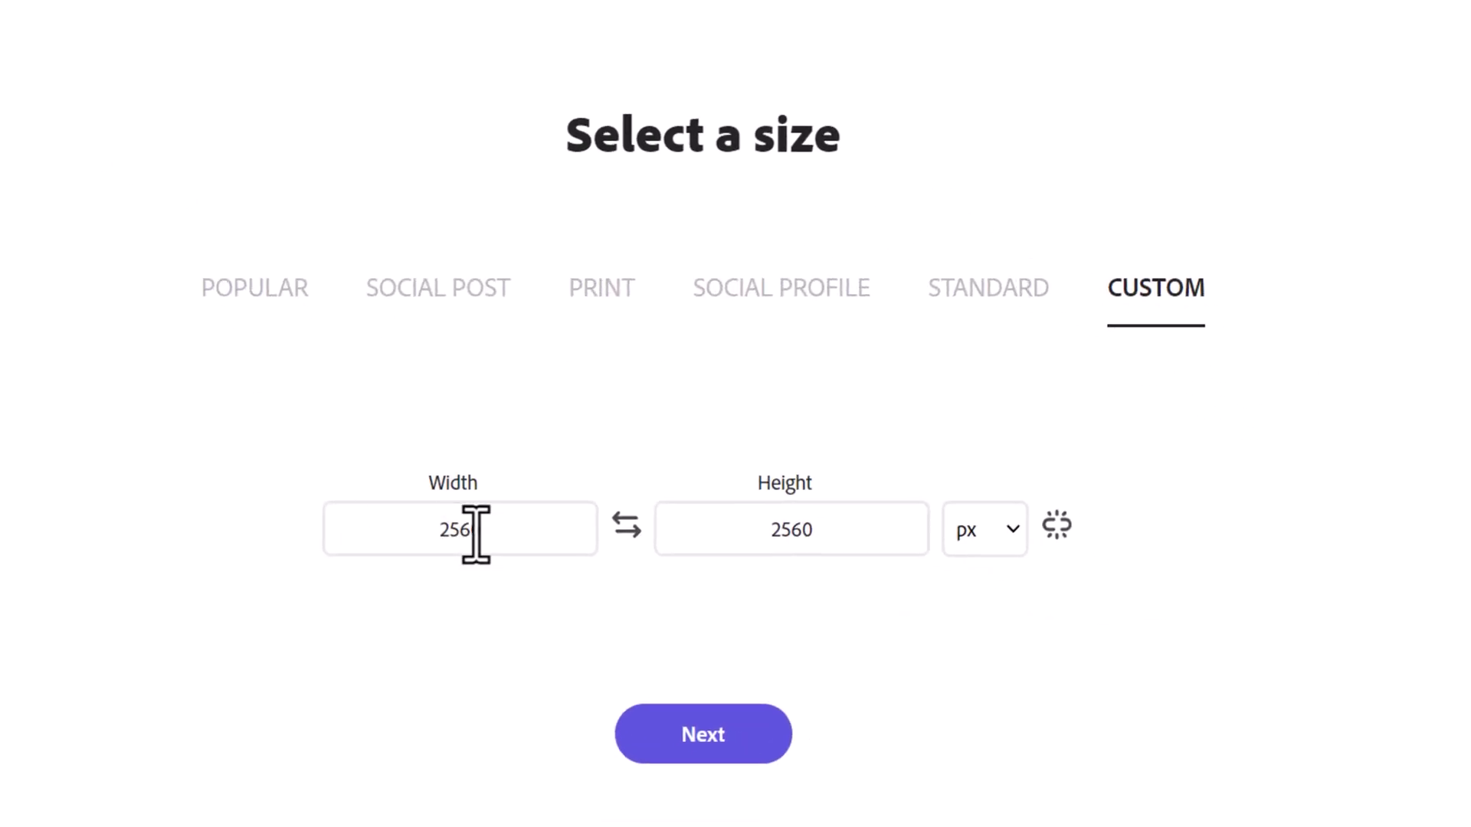
left_click(525, 528)
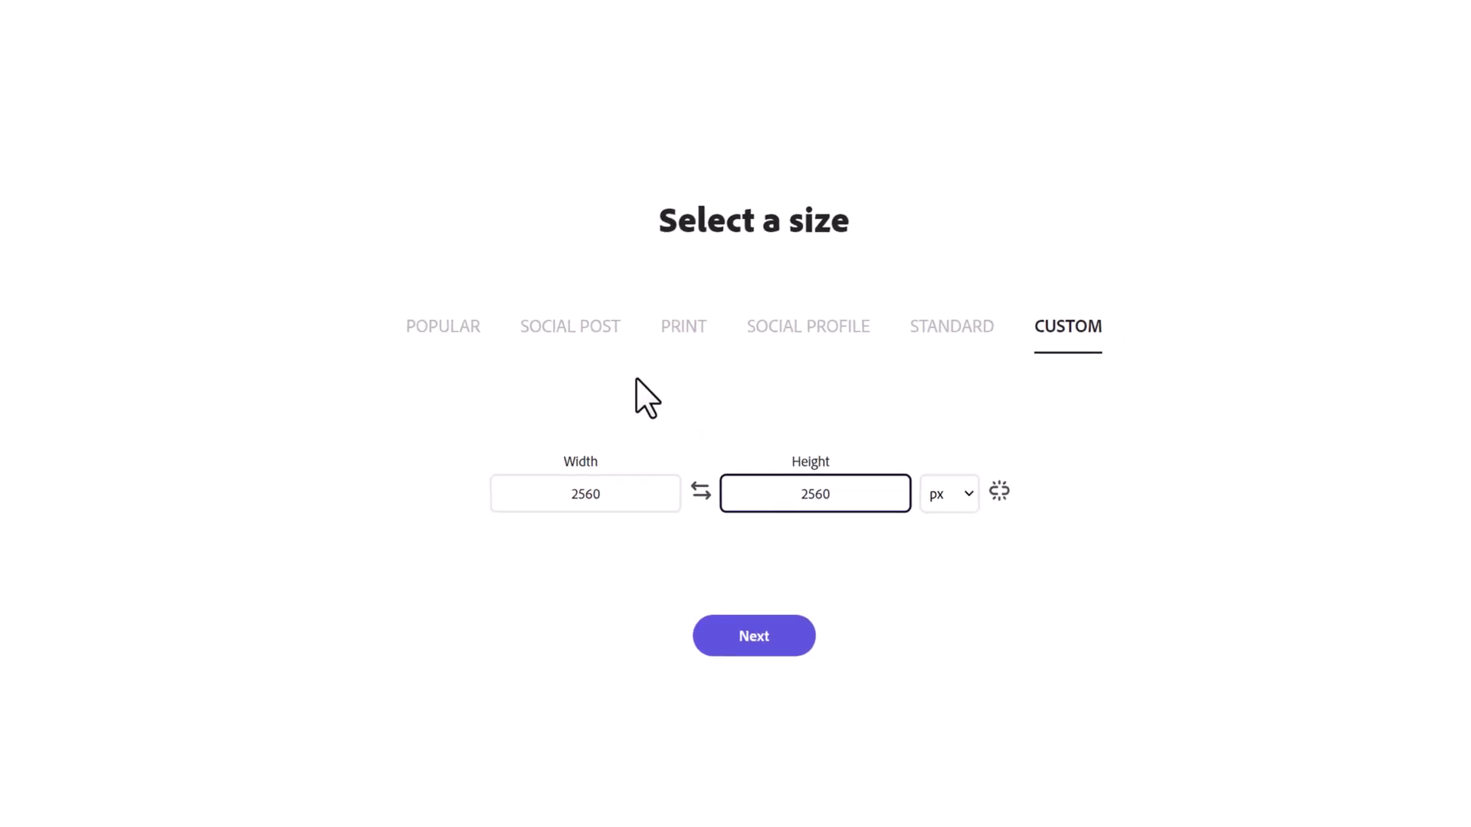
left_click(593, 339)
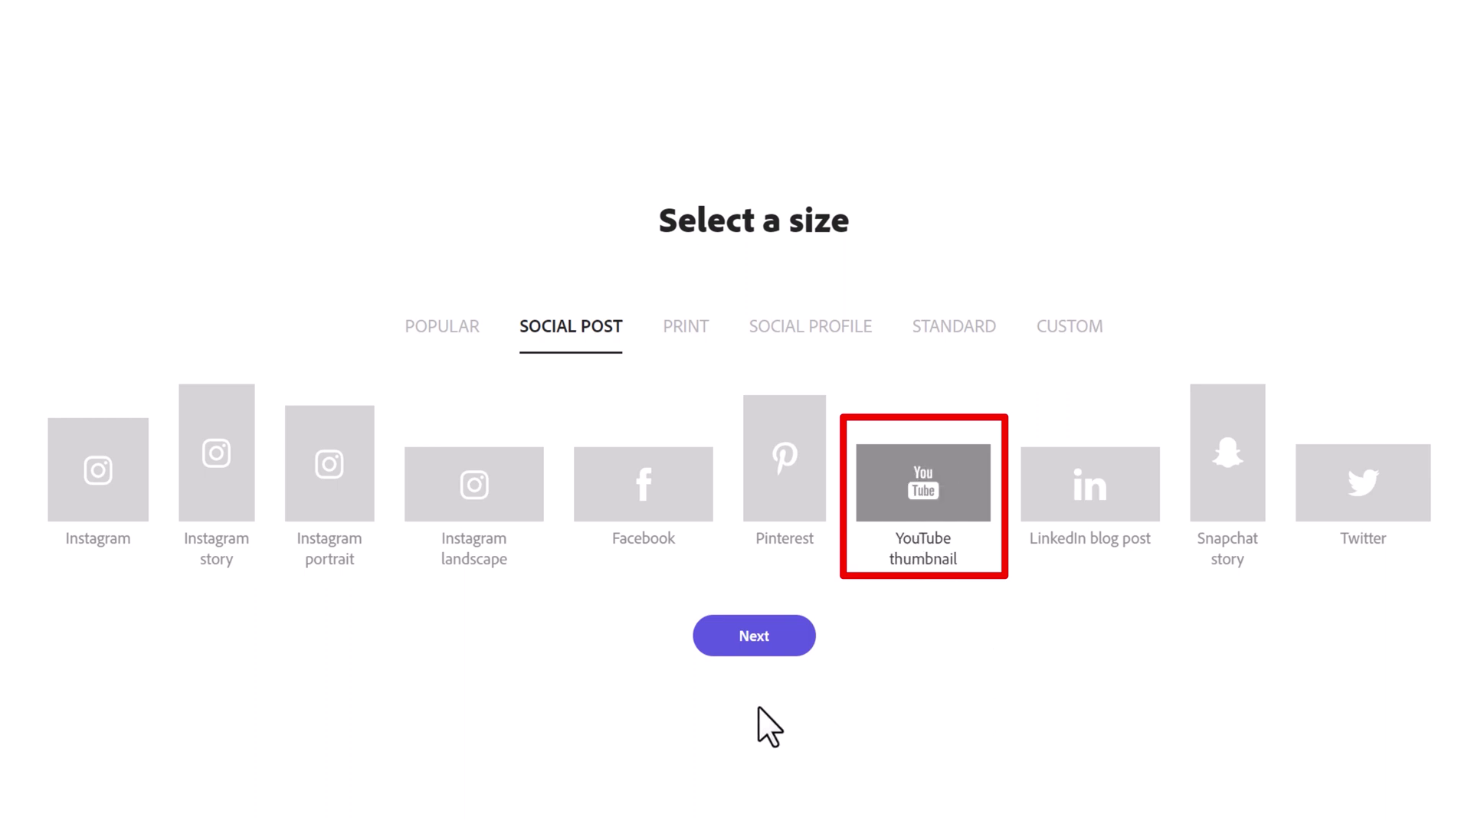
left_click(759, 648)
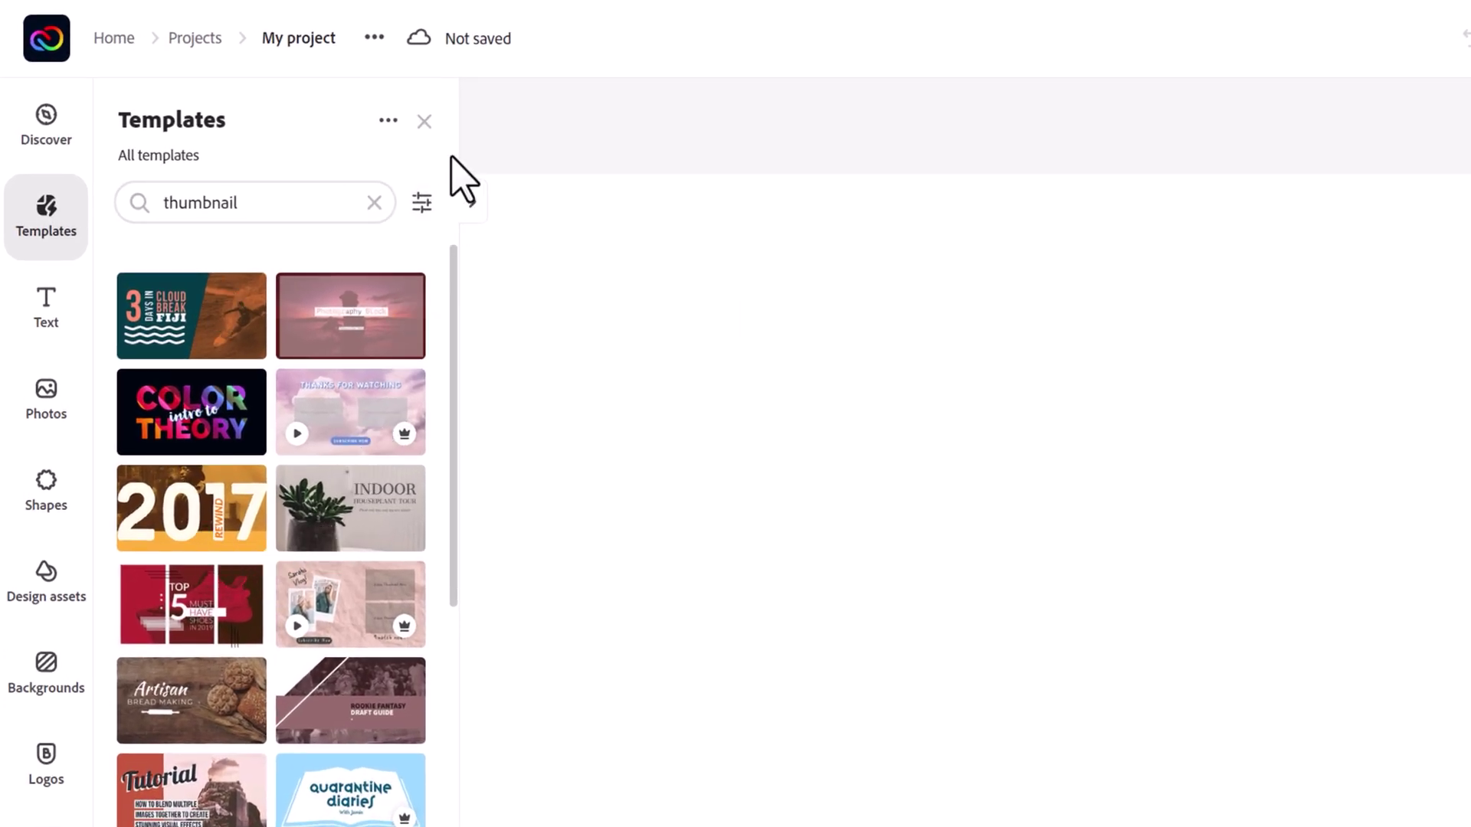
Add a 'FIND FONTS FAST' text heading to the canvas and colour it red
left_click(425, 124)
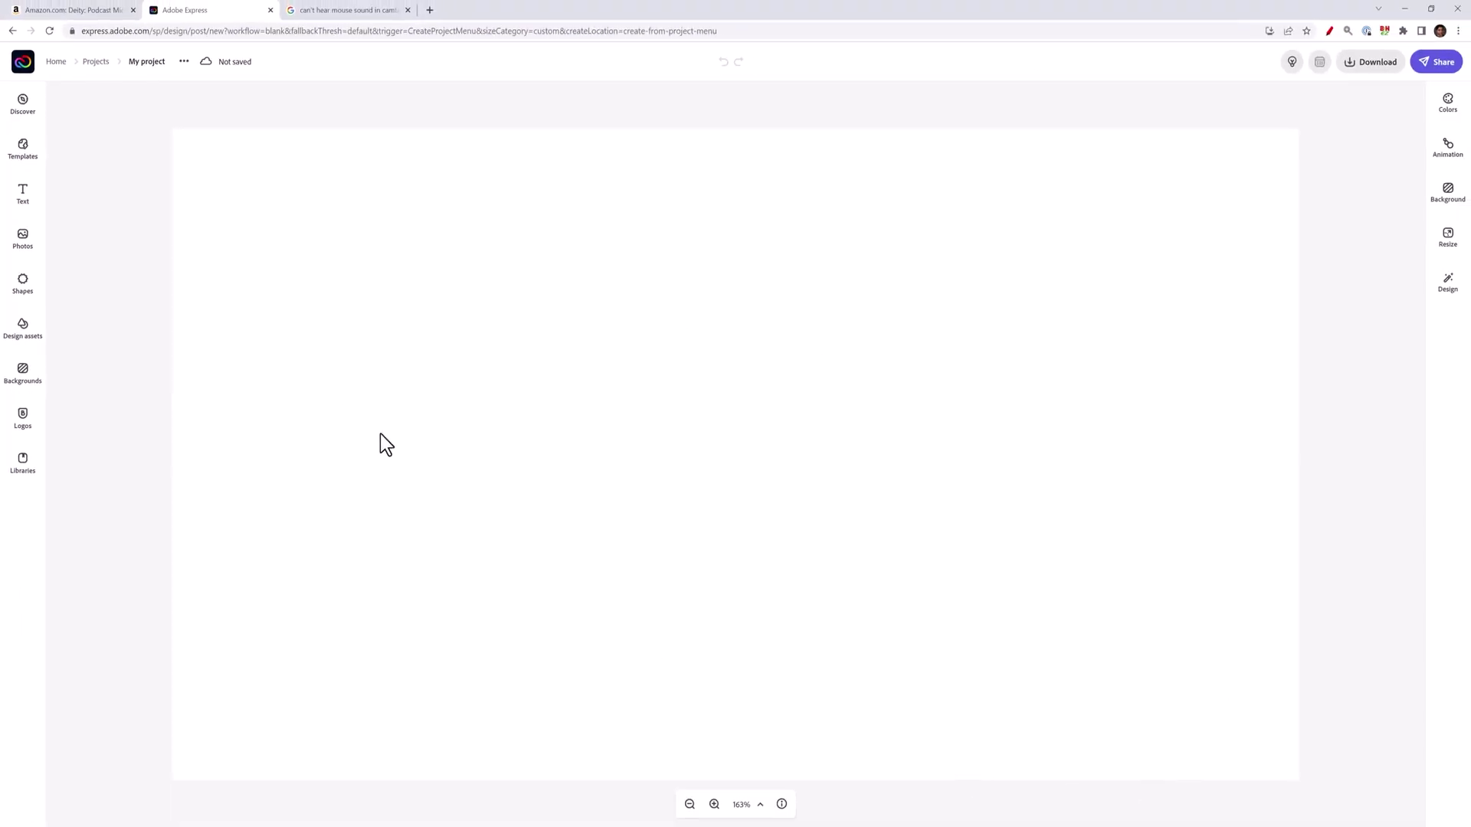
left_click(29, 196)
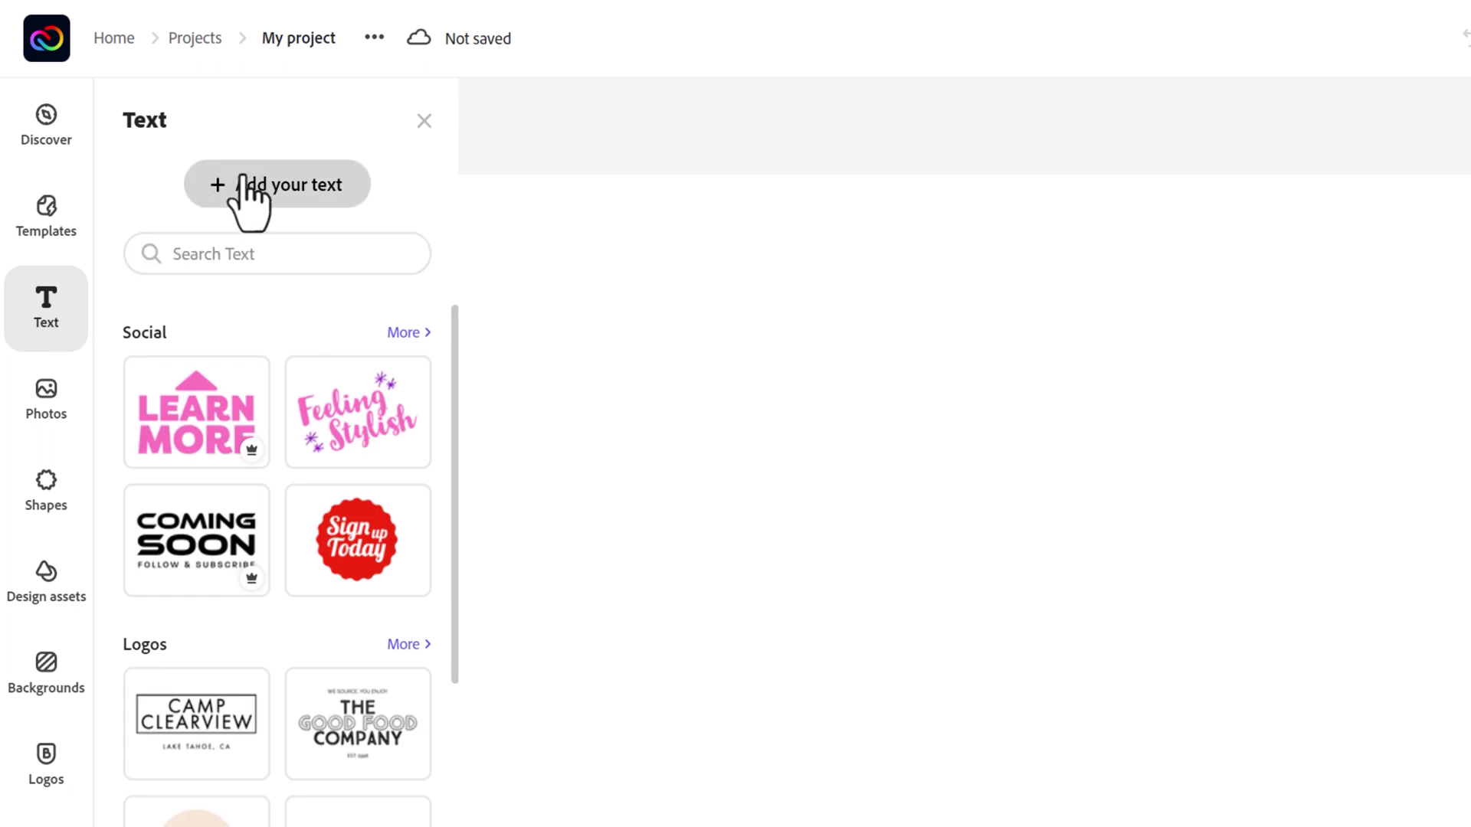
left_click(249, 192)
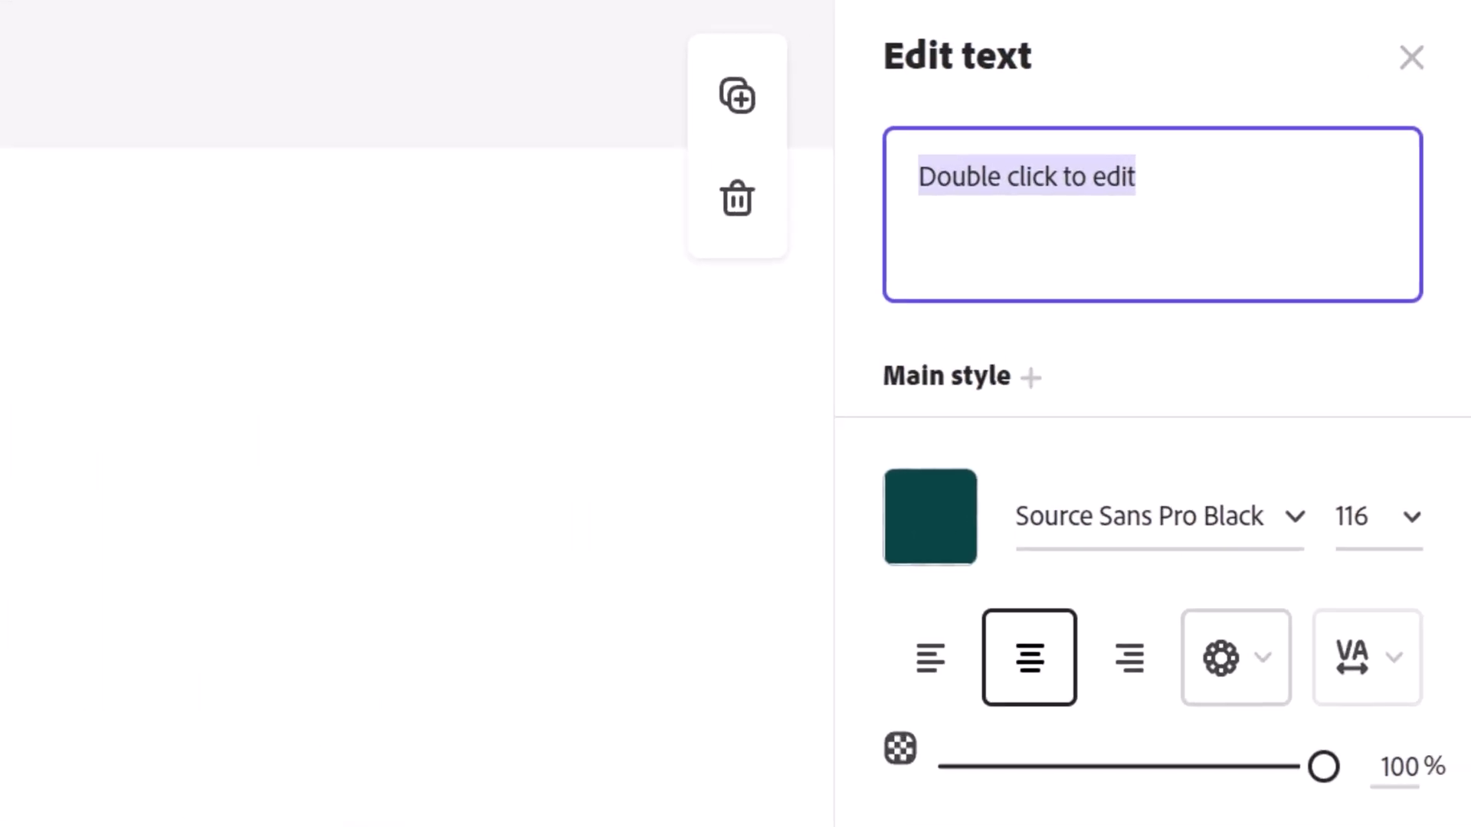
left_click(930, 517)
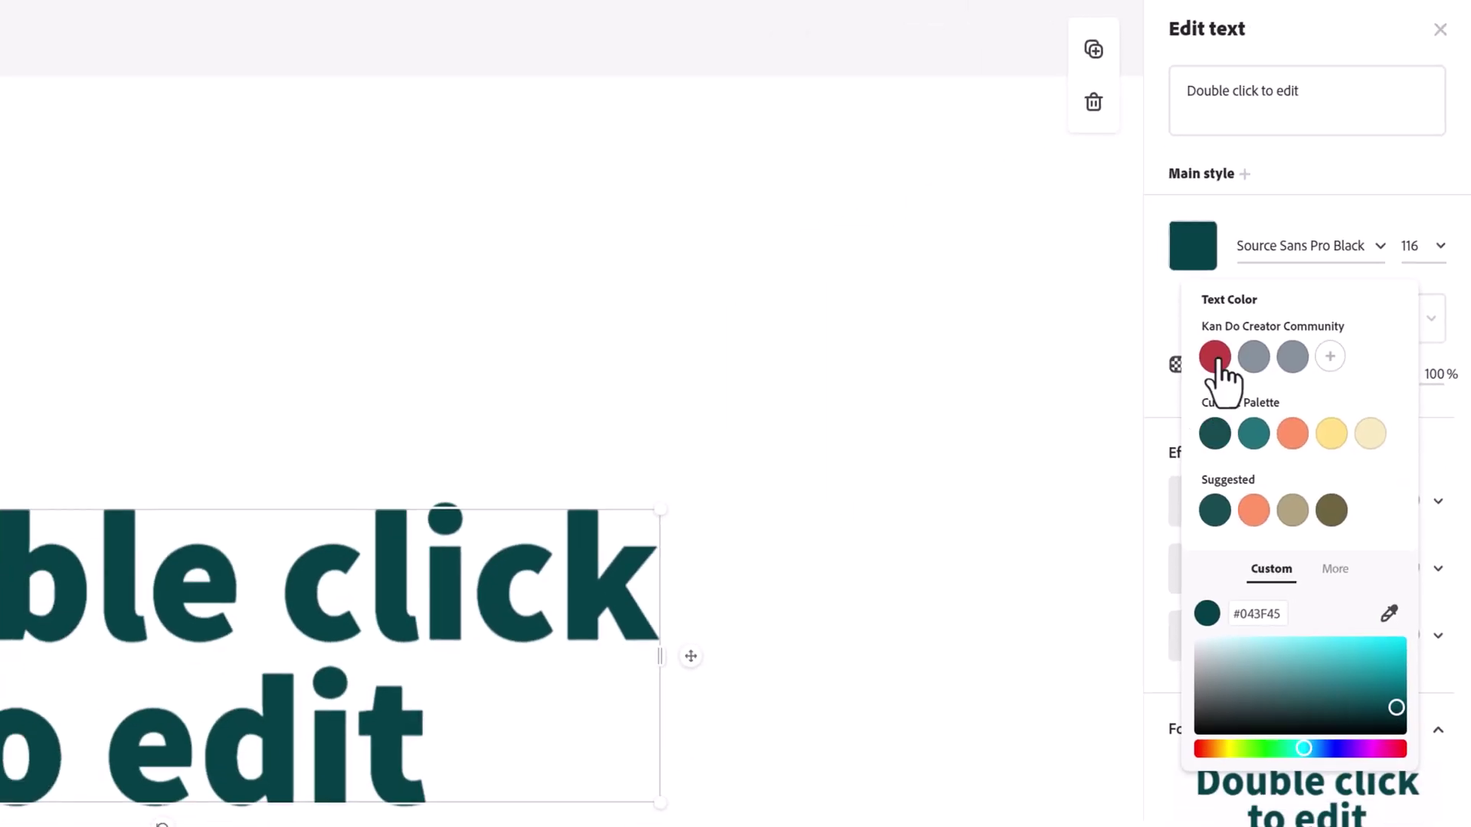
left_click(1215, 358)
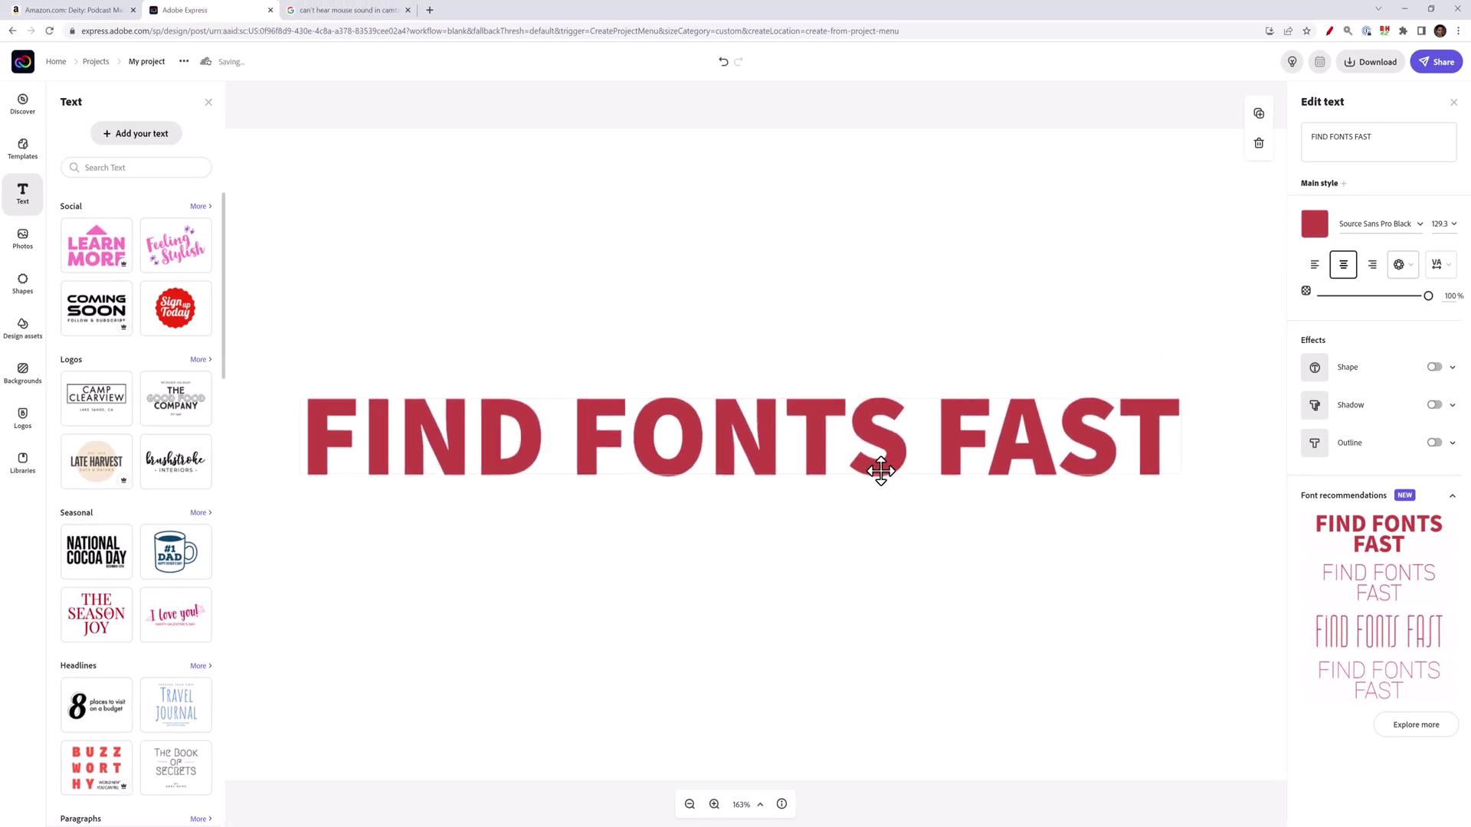
left_click(1411, 225)
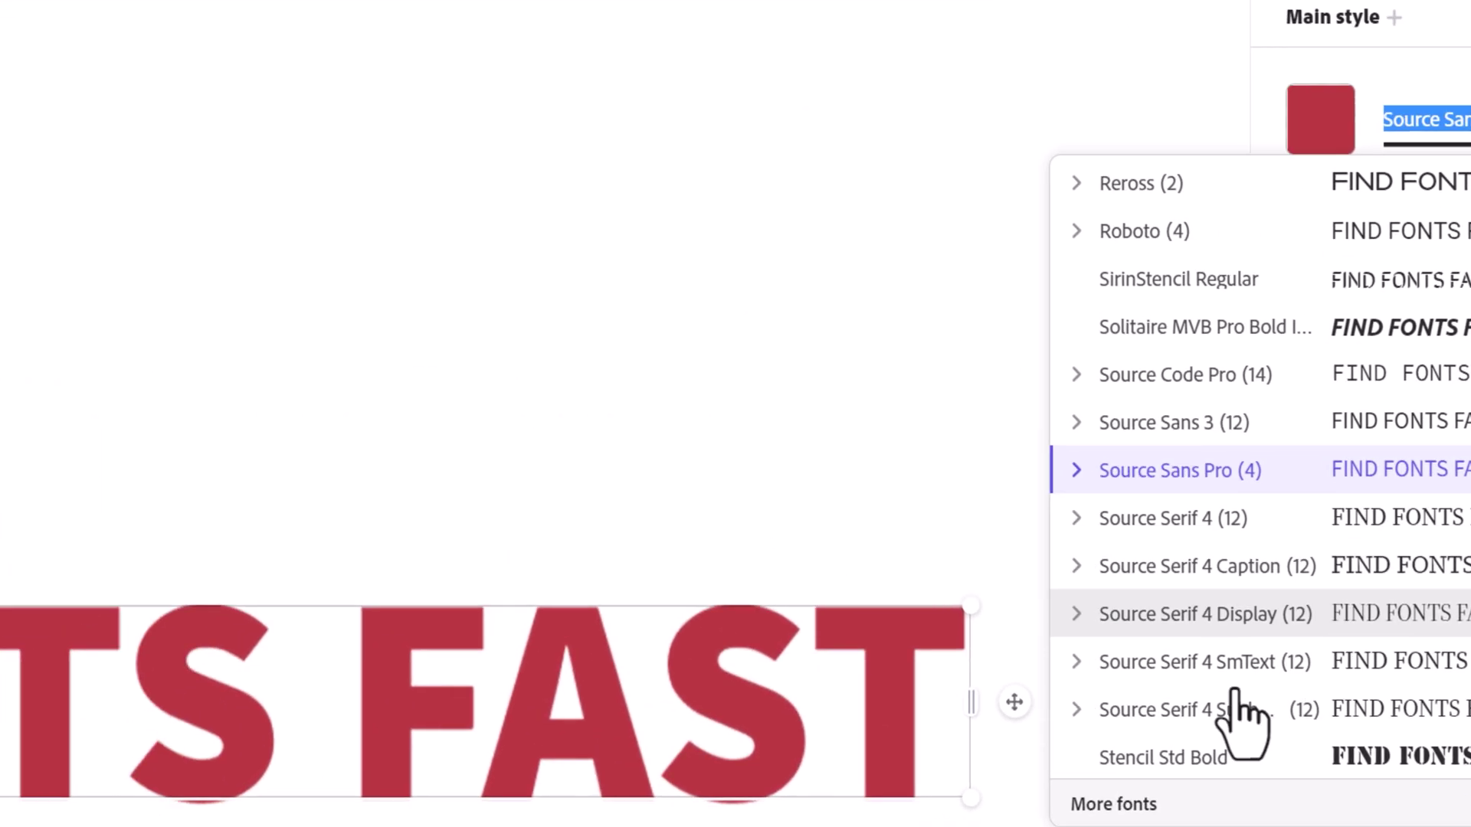
left_click(387, 308)
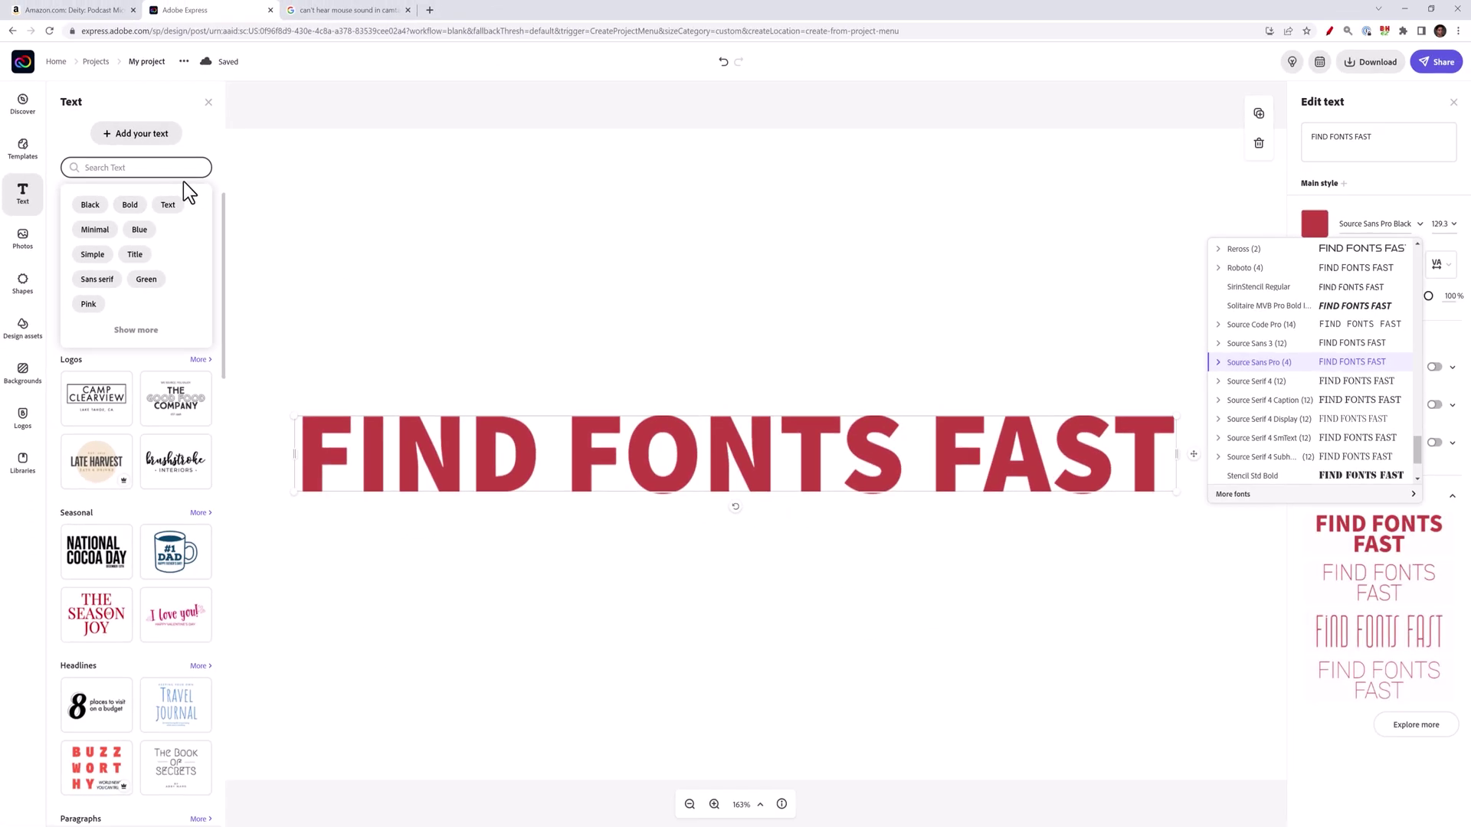
left_click(1220, 364)
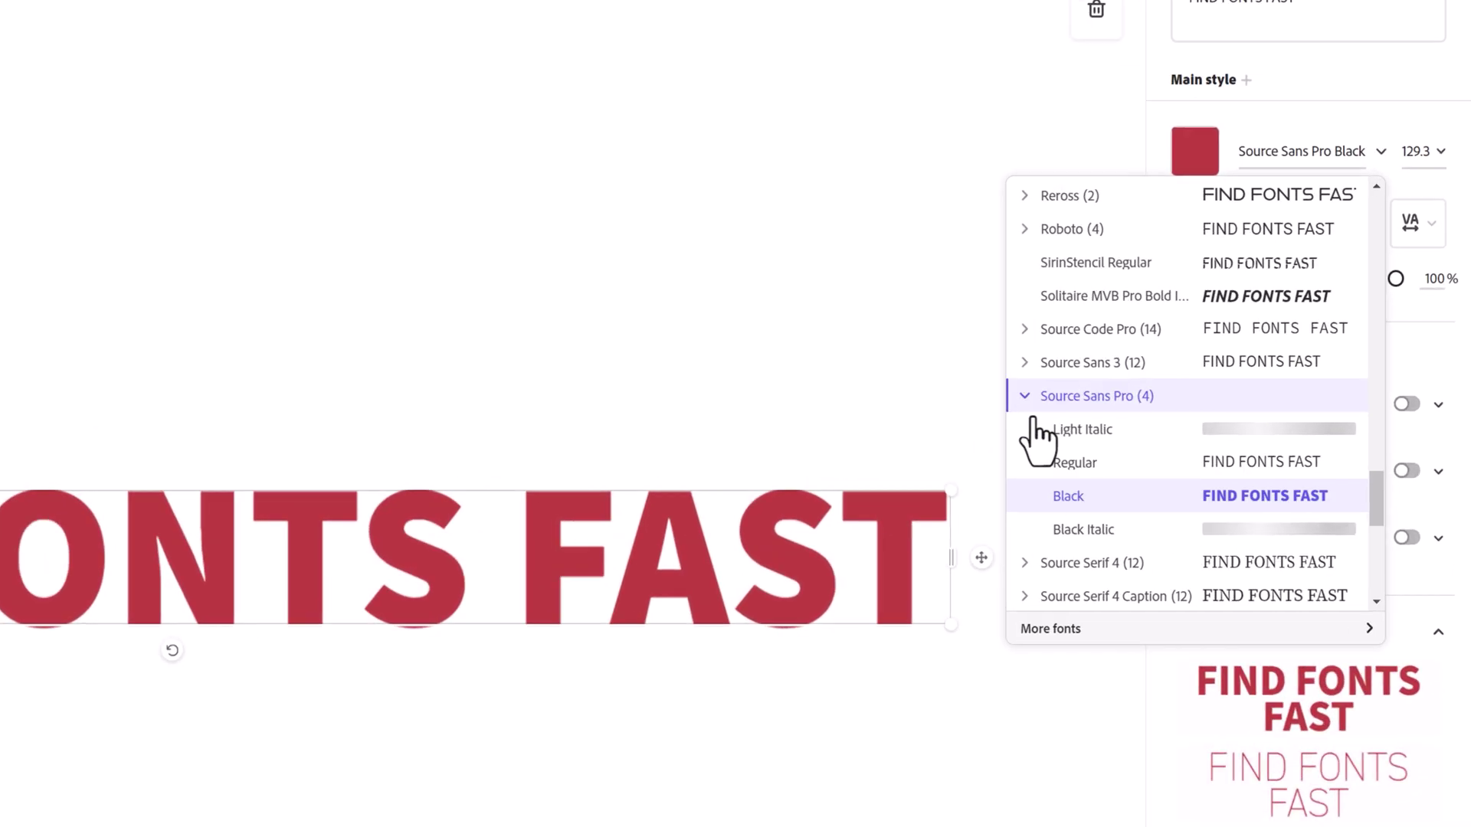
scroll(1048, 508, "down", 2)
left_click(1033, 460)
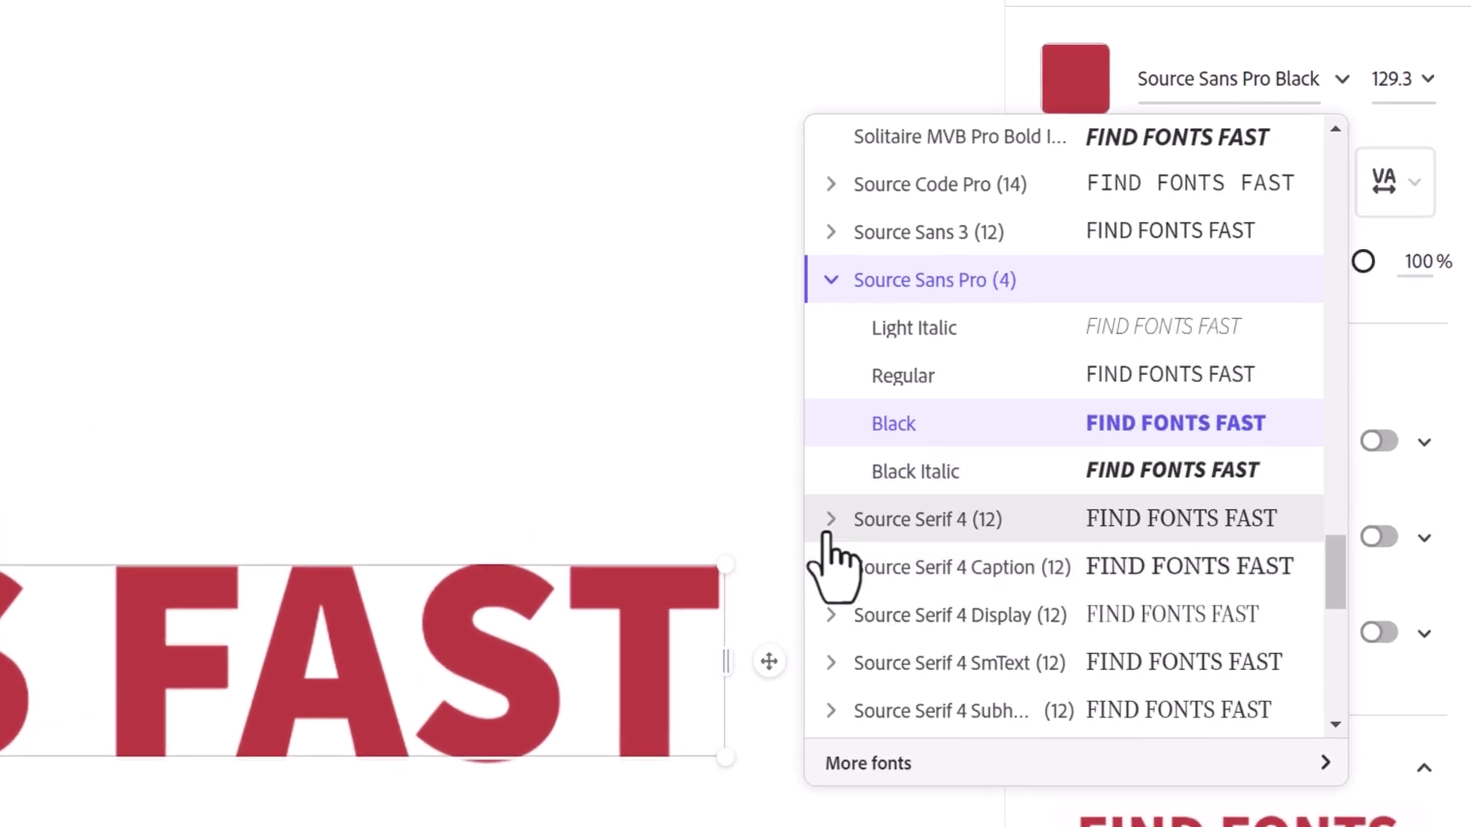
scroll(847, 537, "down", 6)
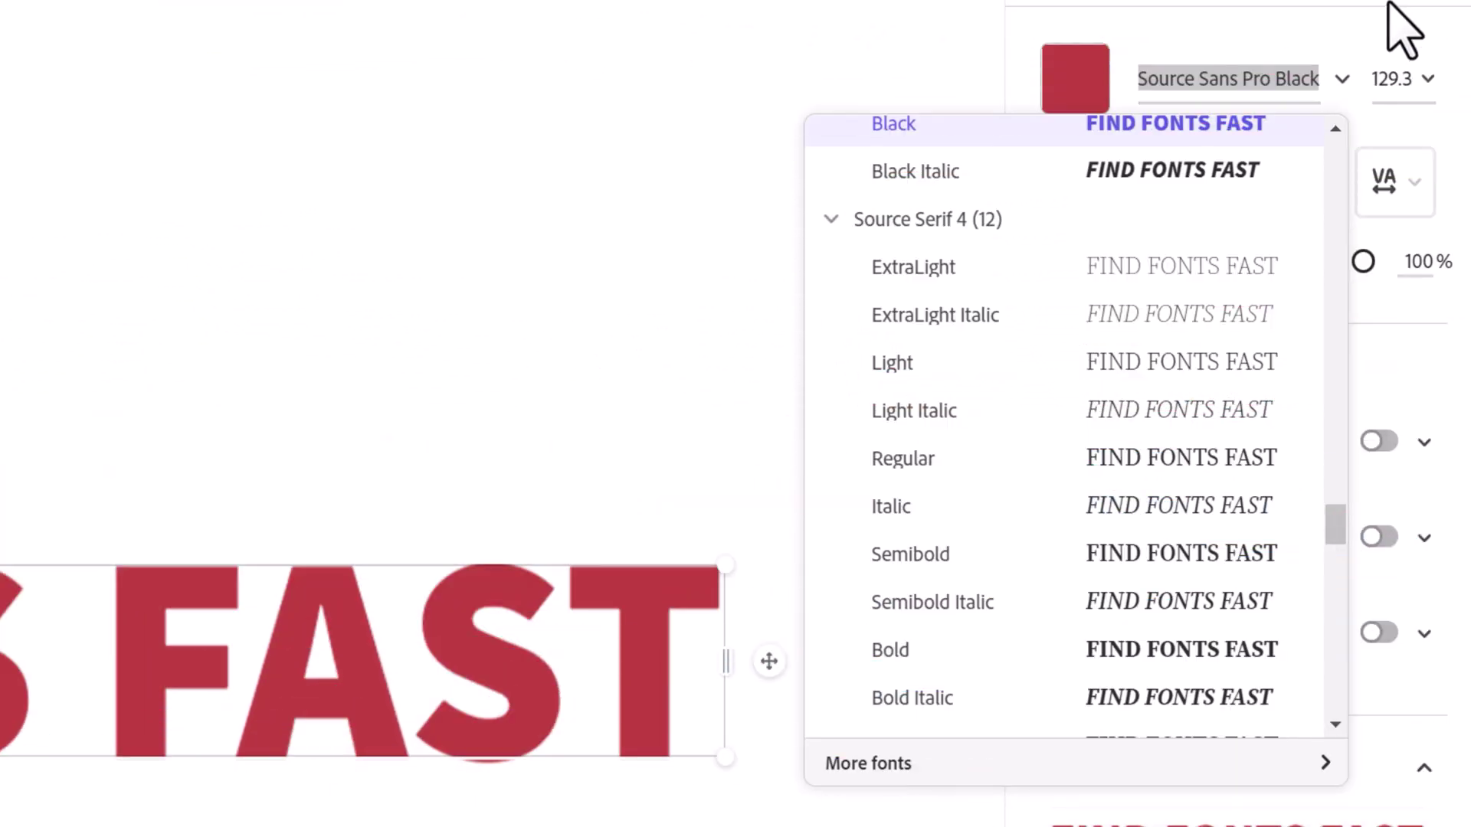
Close the font list and scroll down to the Font recommendations for the heading
left_click(1389, 4)
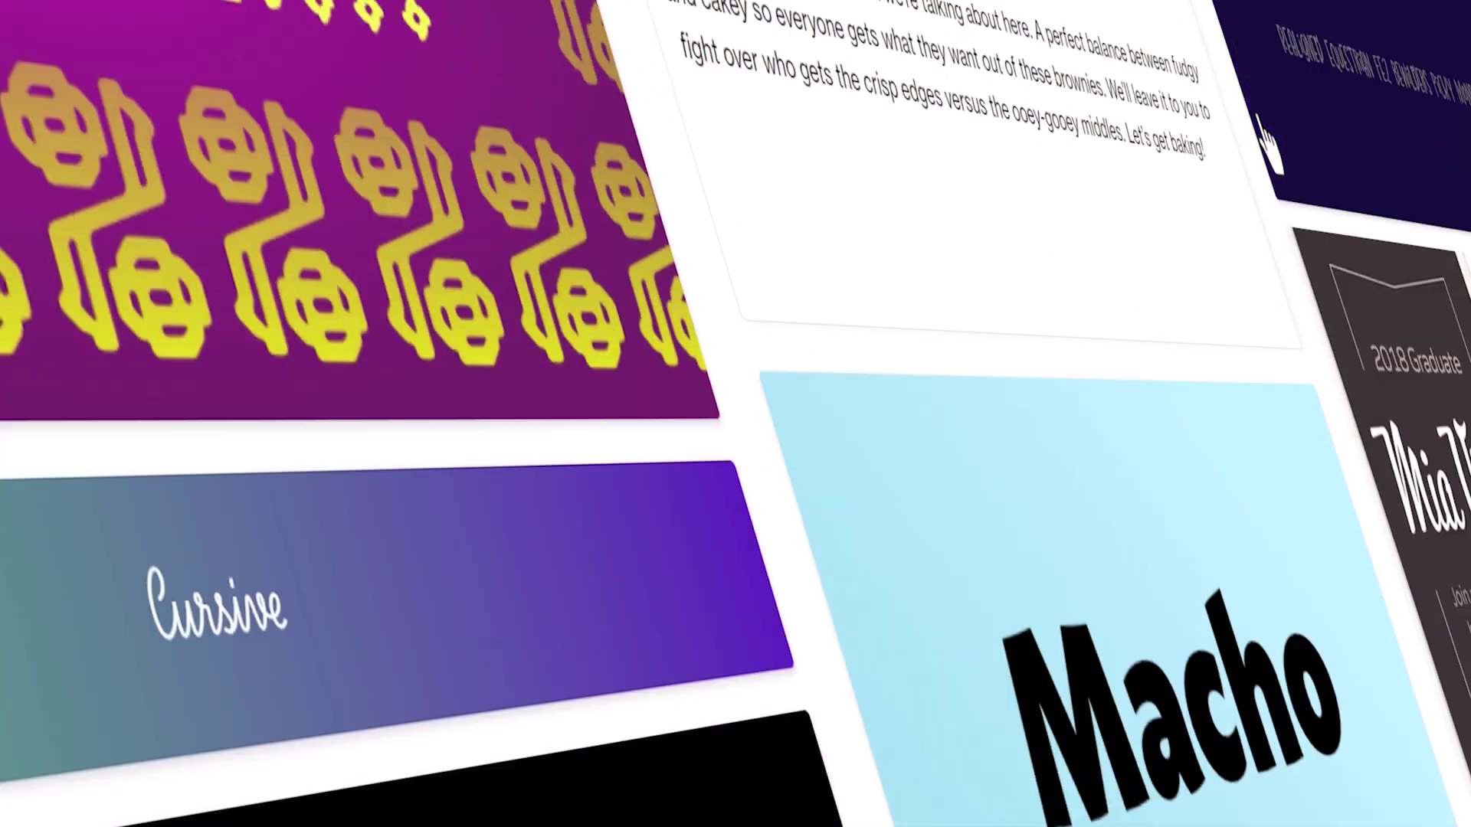
scroll(1260, 131, "down", 15)
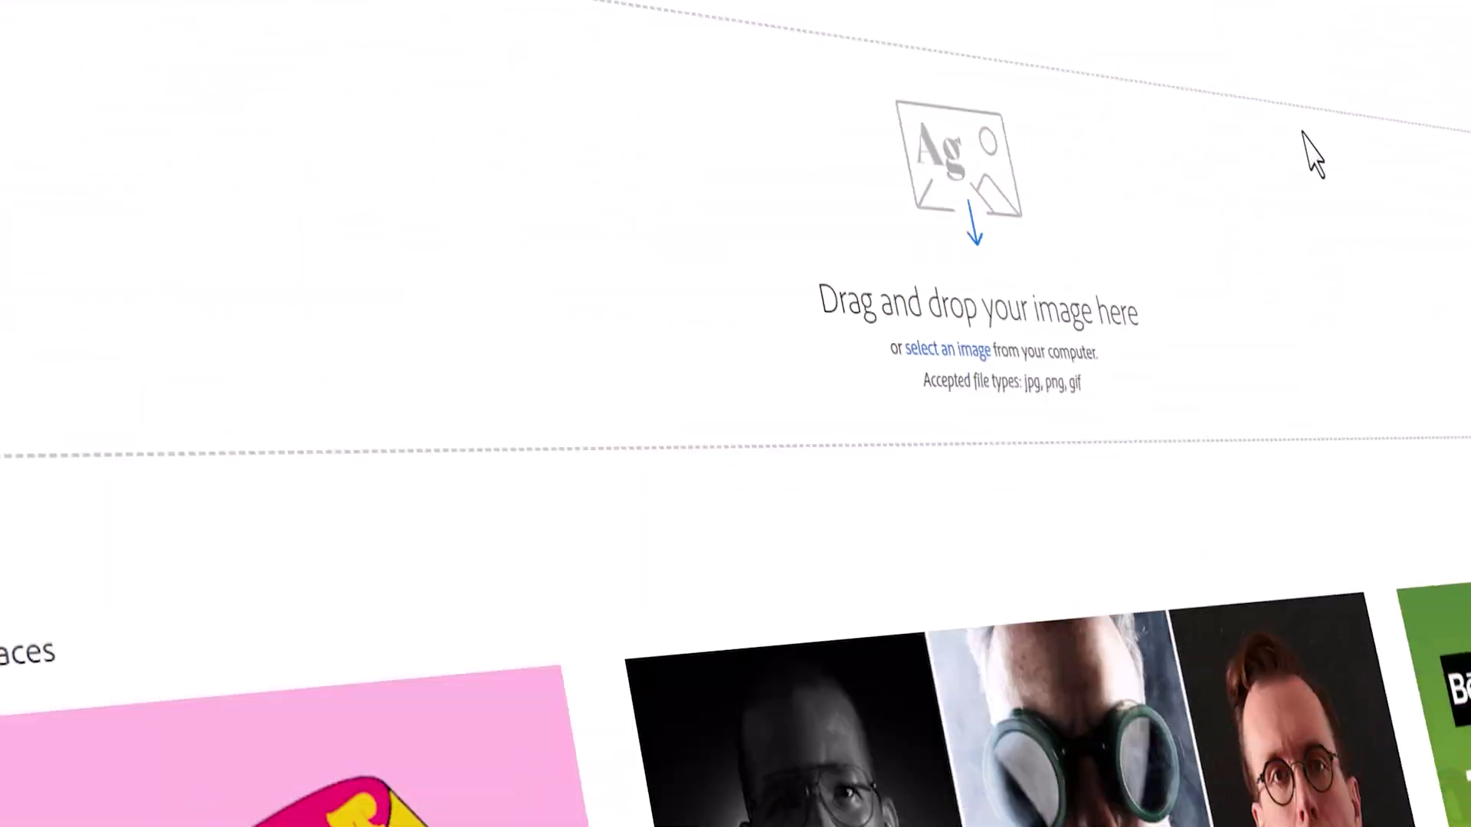
scroll(1069, 229, "down", 4)
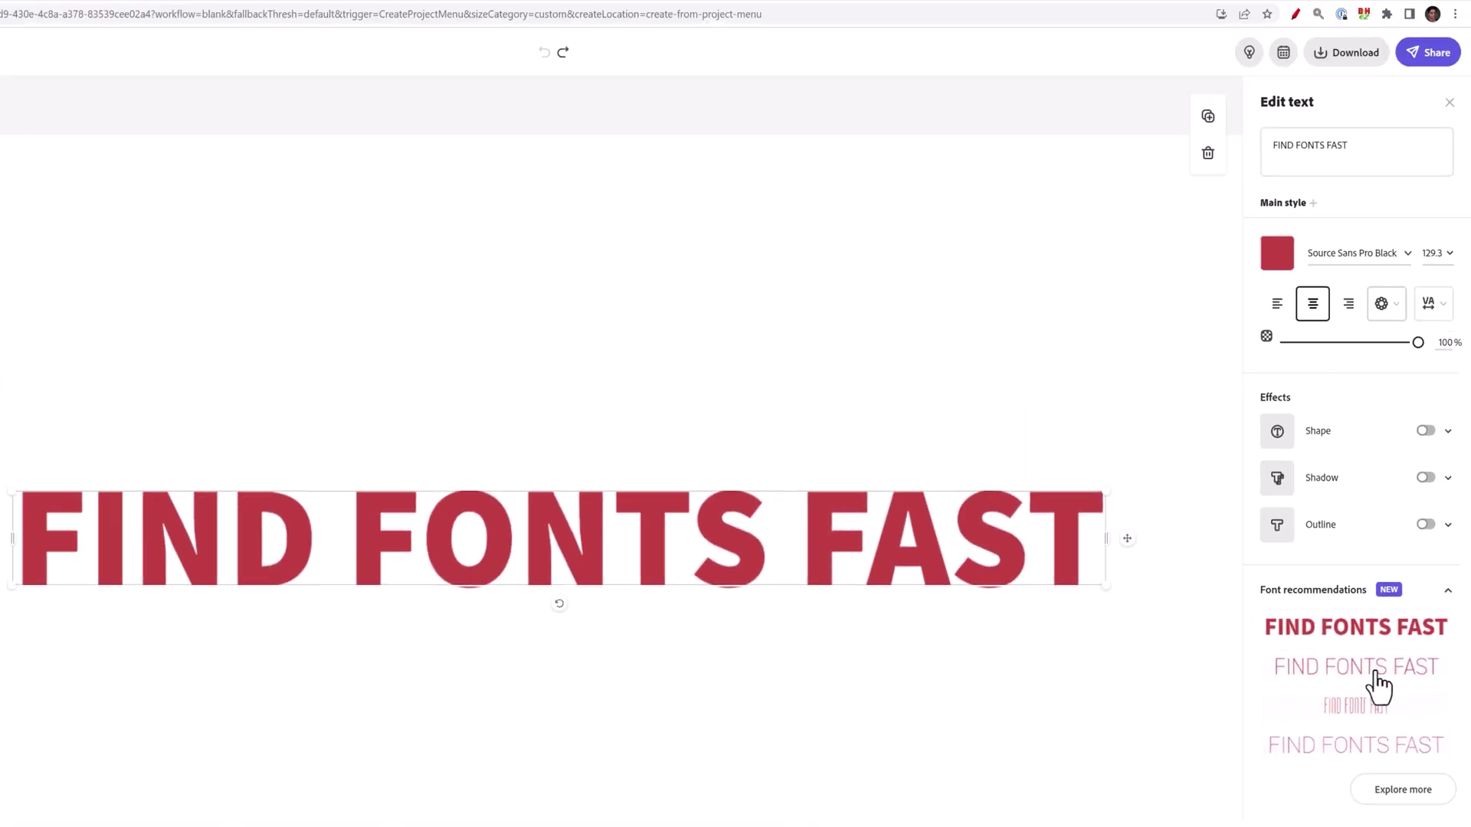
Try the Western serif and a plain serif on the heading, ending on the brush-script font
left_click(1376, 673)
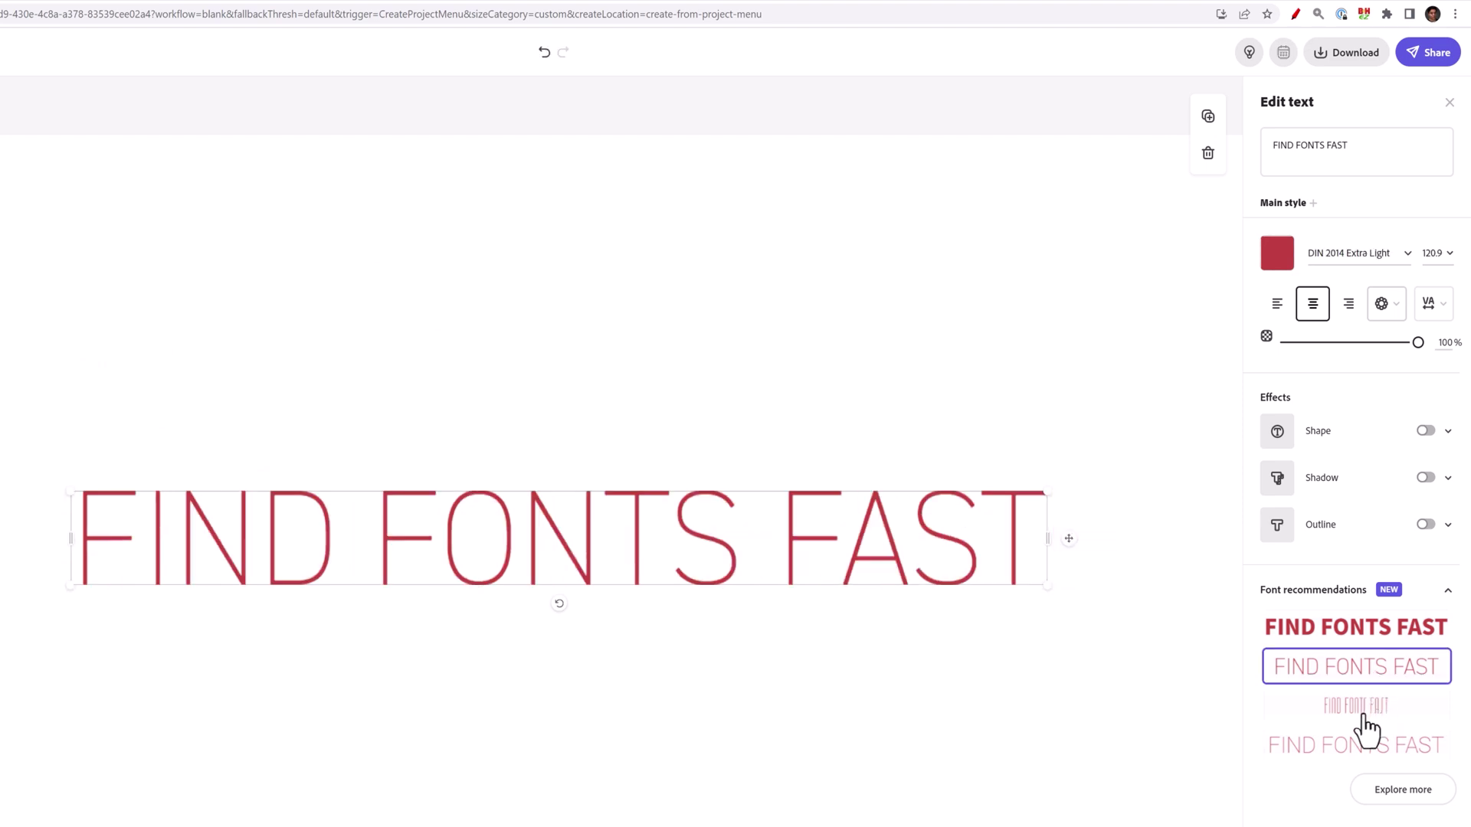
left_click(1364, 709)
left_click(1403, 790)
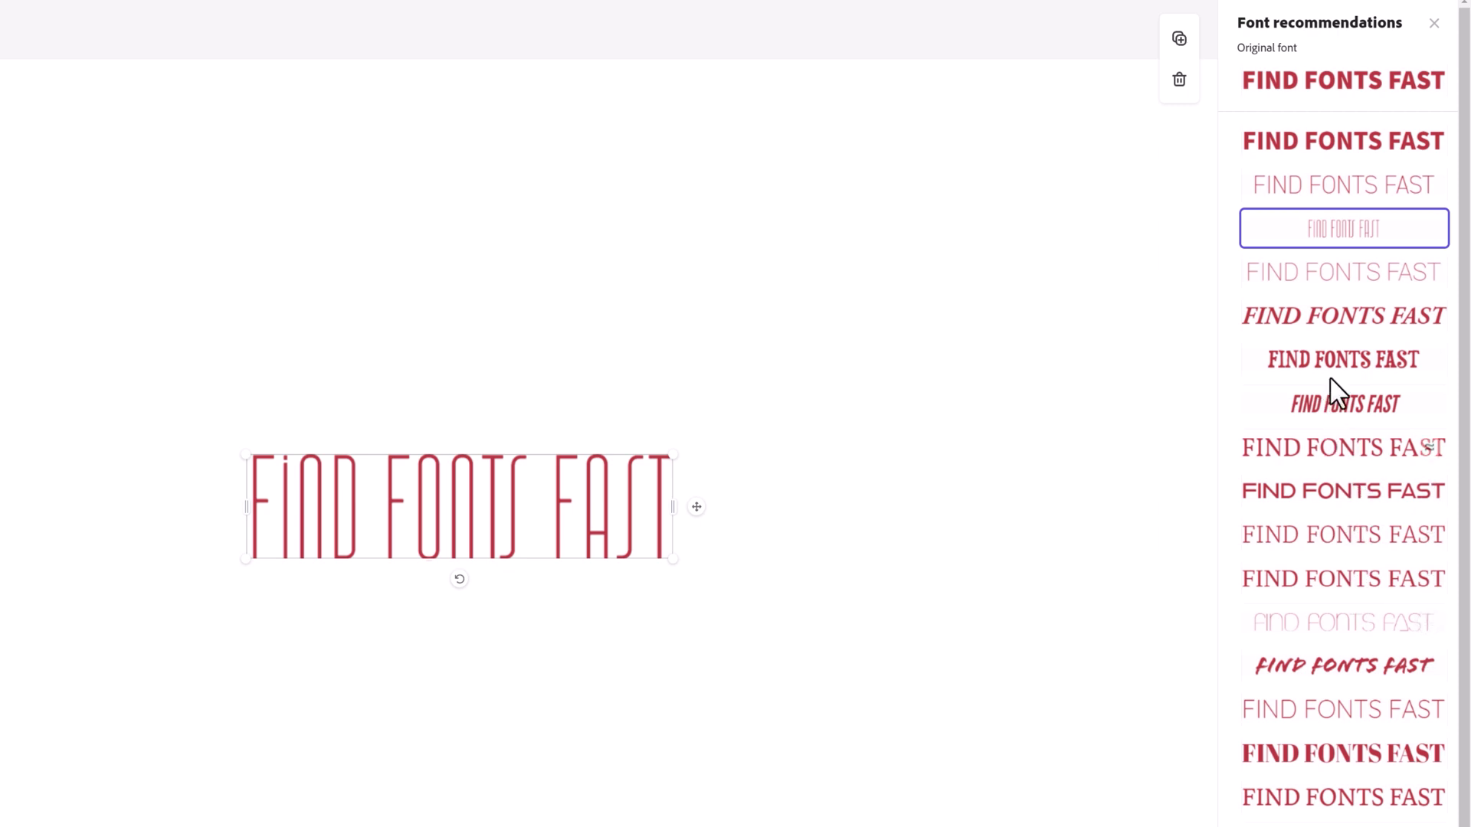
left_click(1333, 364)
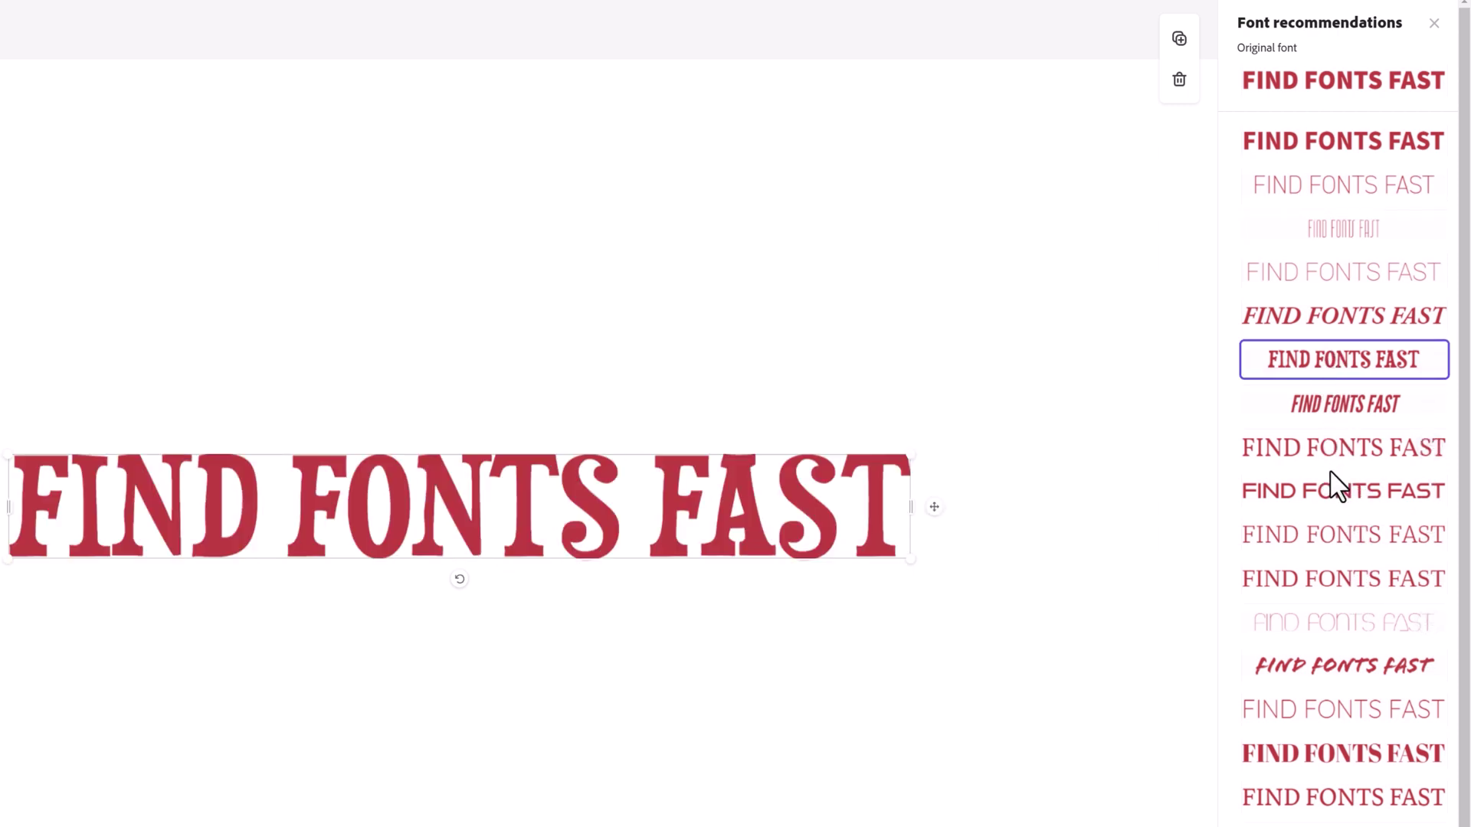
mouse_move(1370, 92)
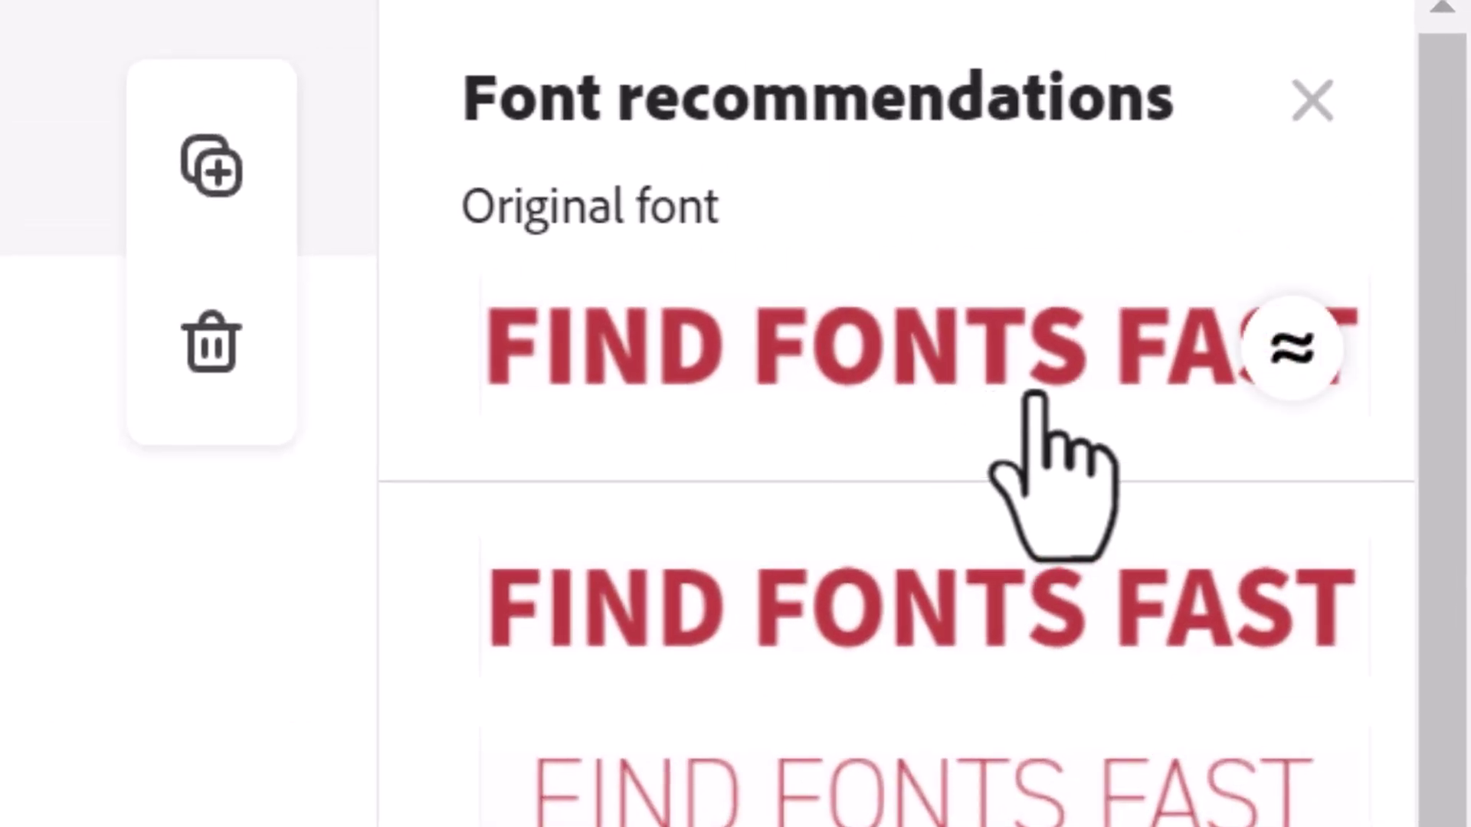
left_click(1307, 581)
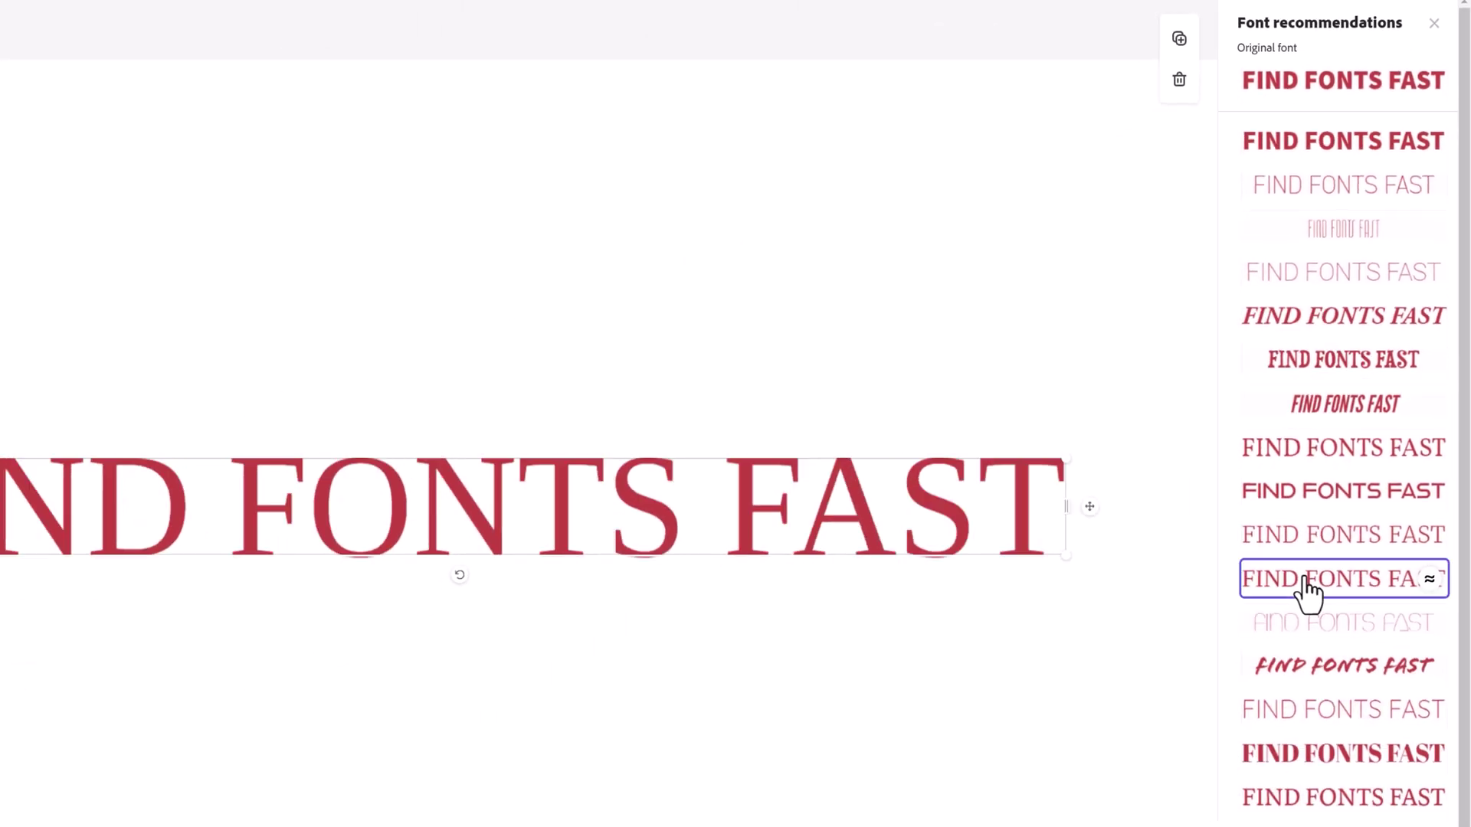
left_click(1326, 667)
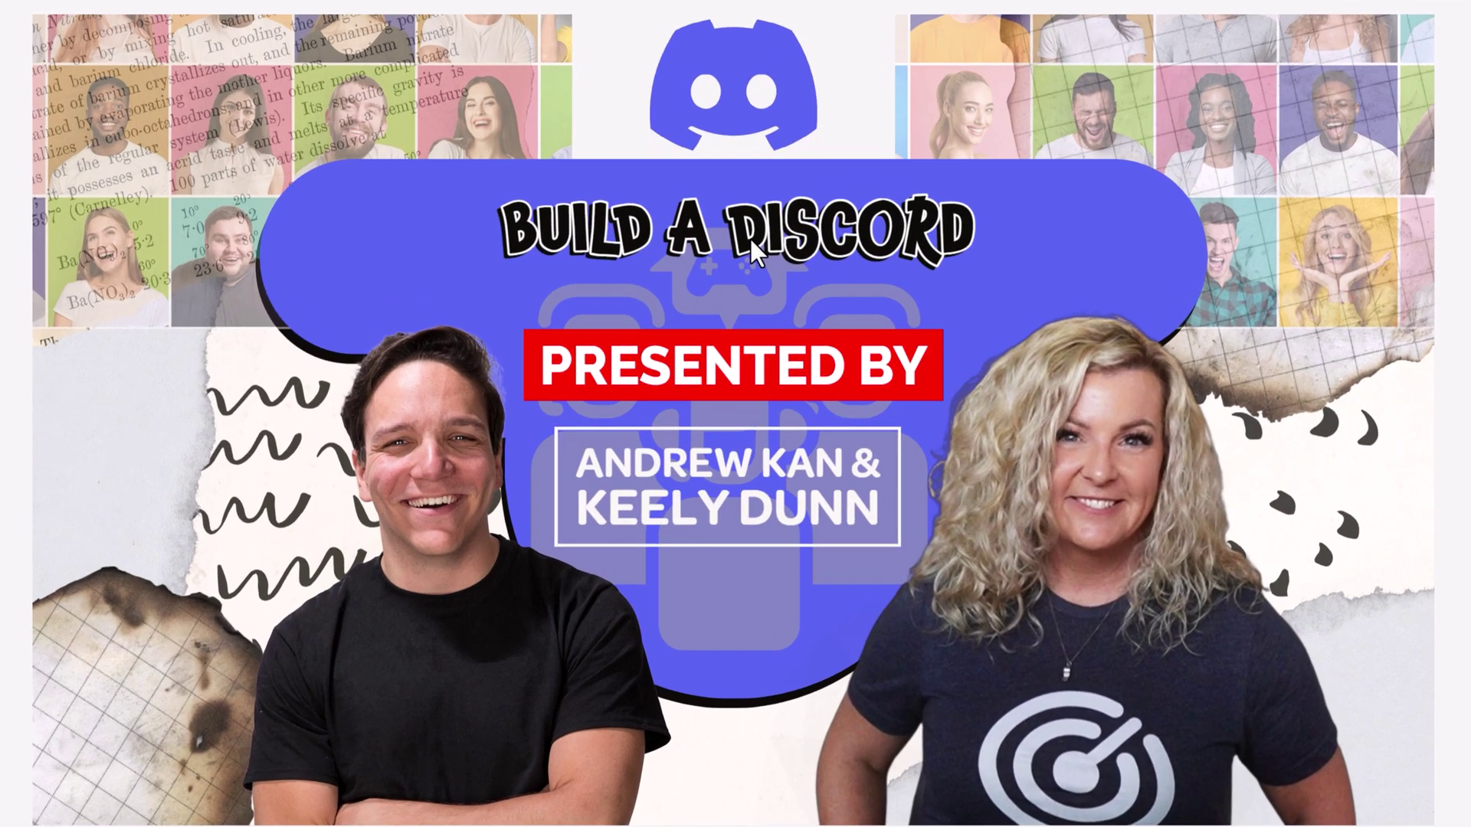
Apply an italic condensed recommended font to BUILD A DISCORD and list fonts similar to it
left_click(754, 319)
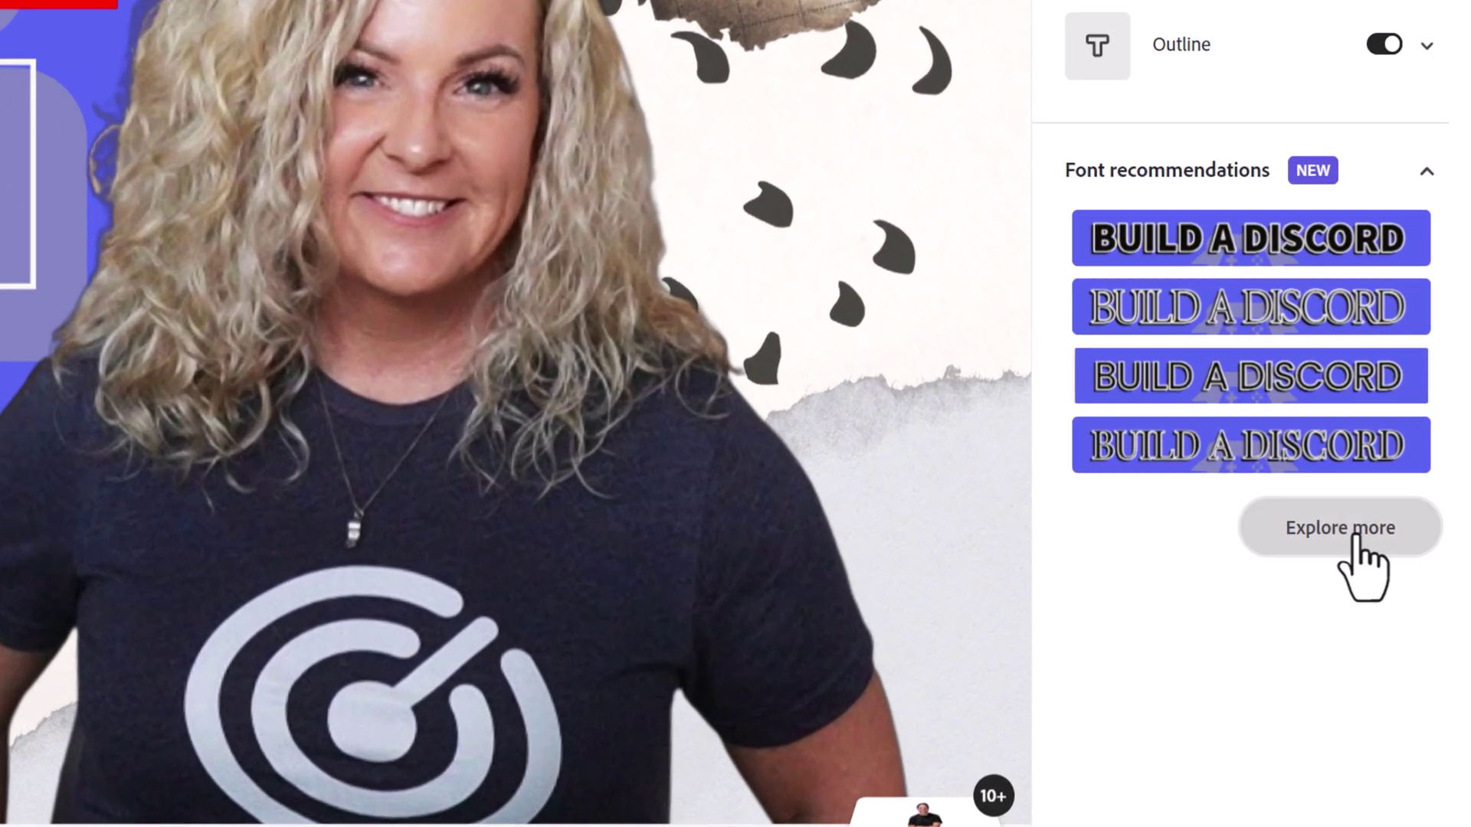
left_click(1410, 687)
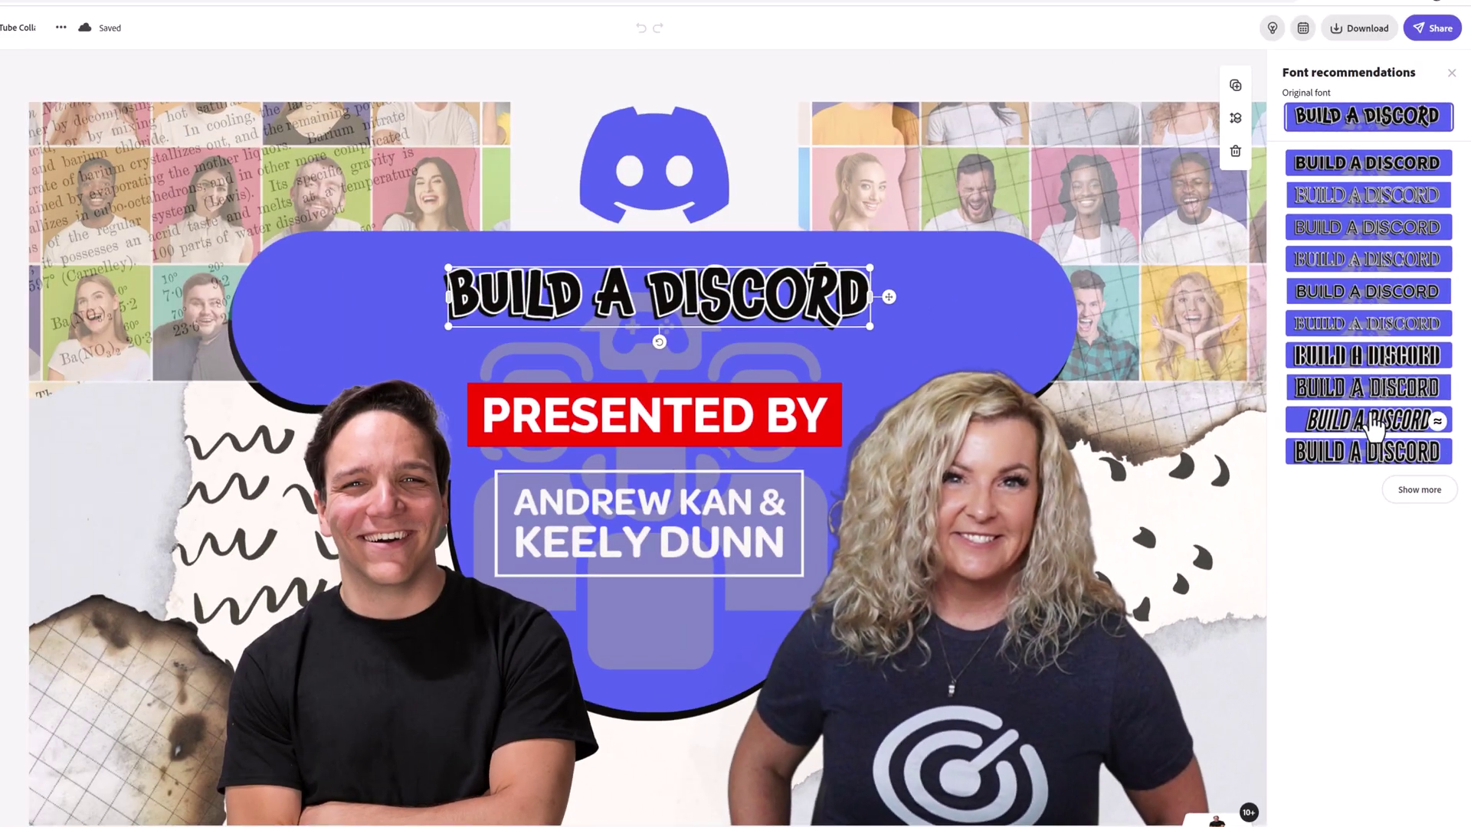
left_click(1375, 428)
left_click(1369, 456)
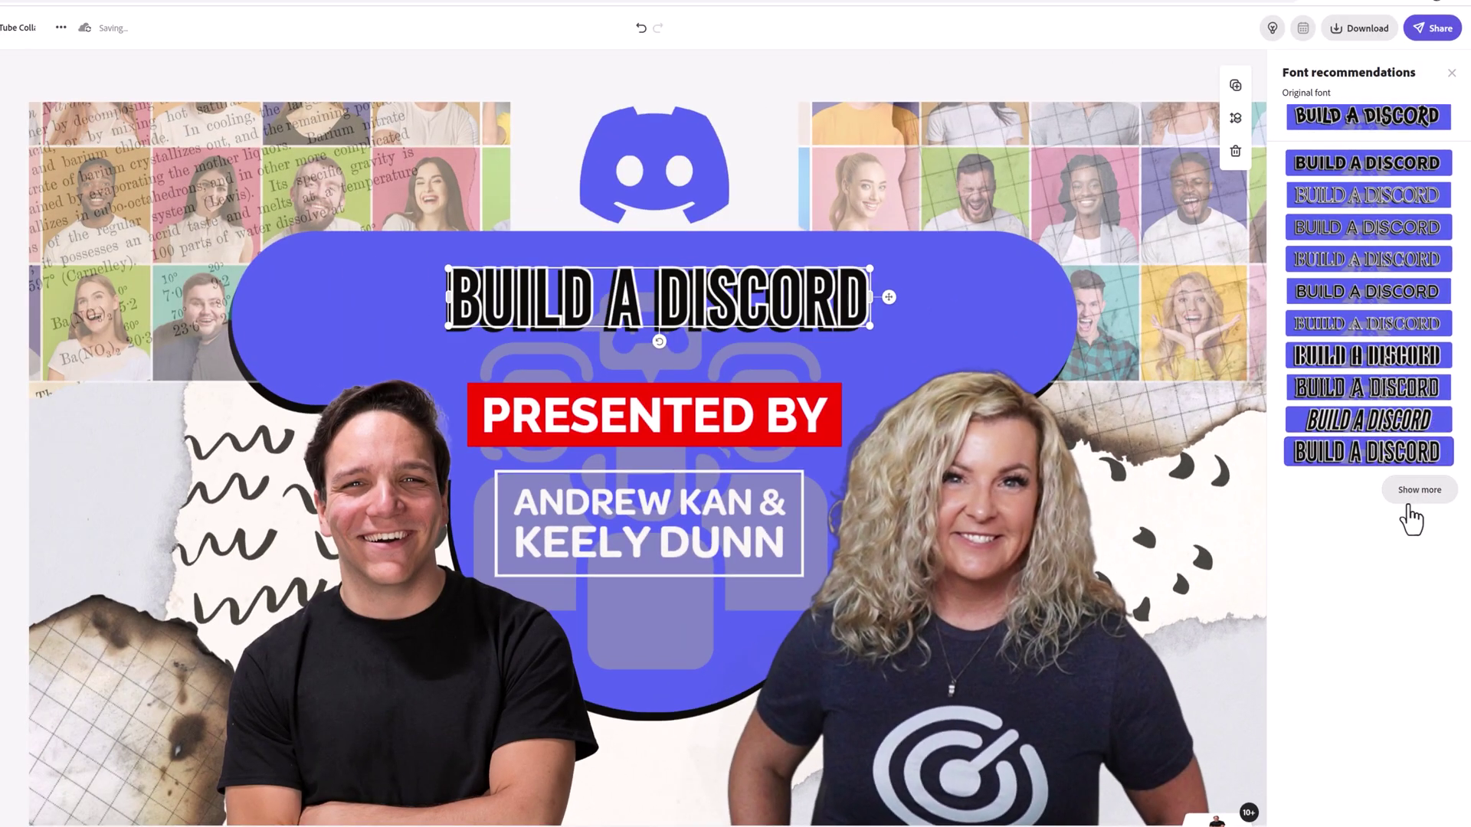
left_click(1414, 498)
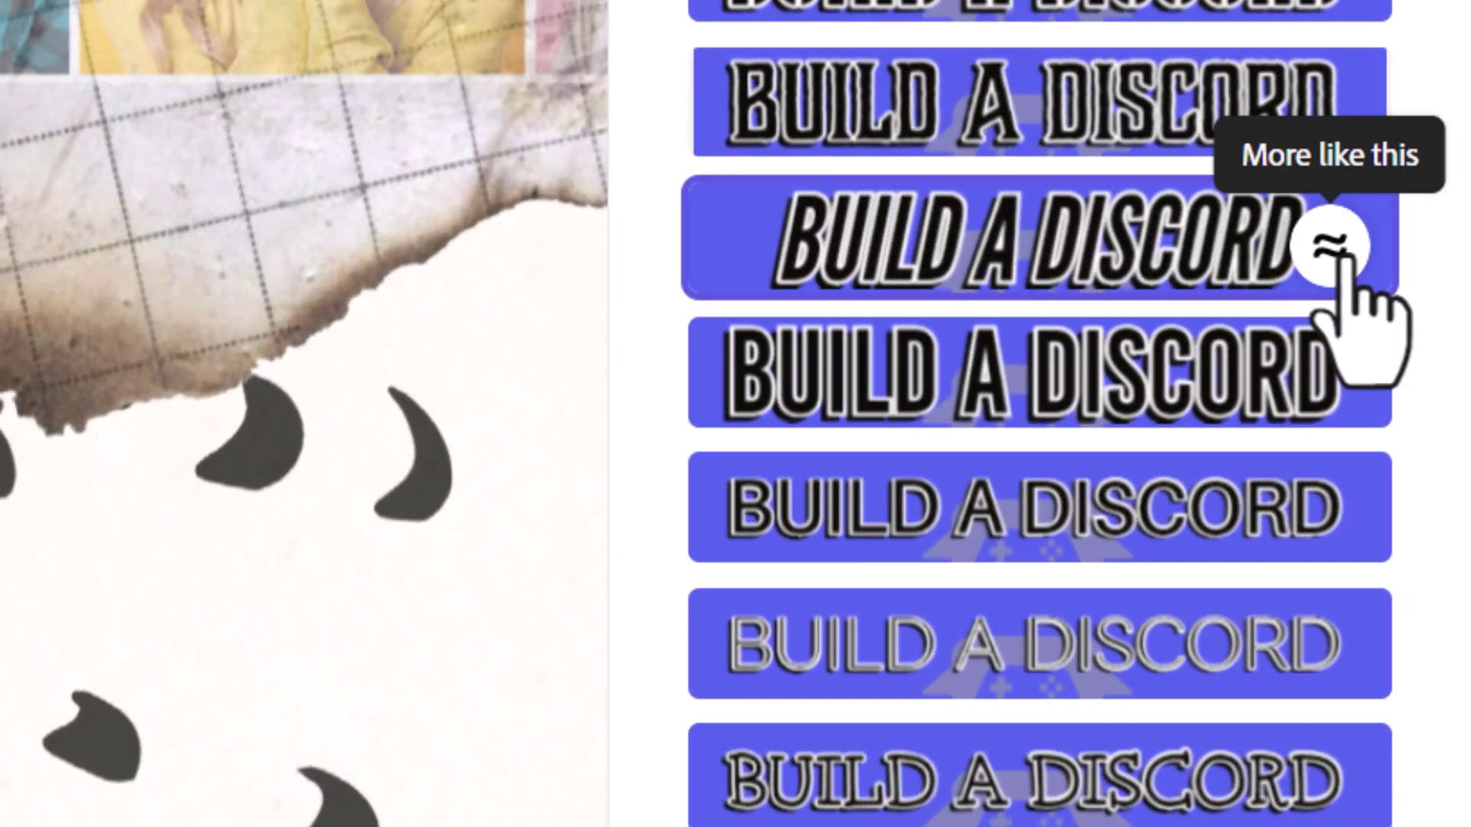
left_click(1339, 259)
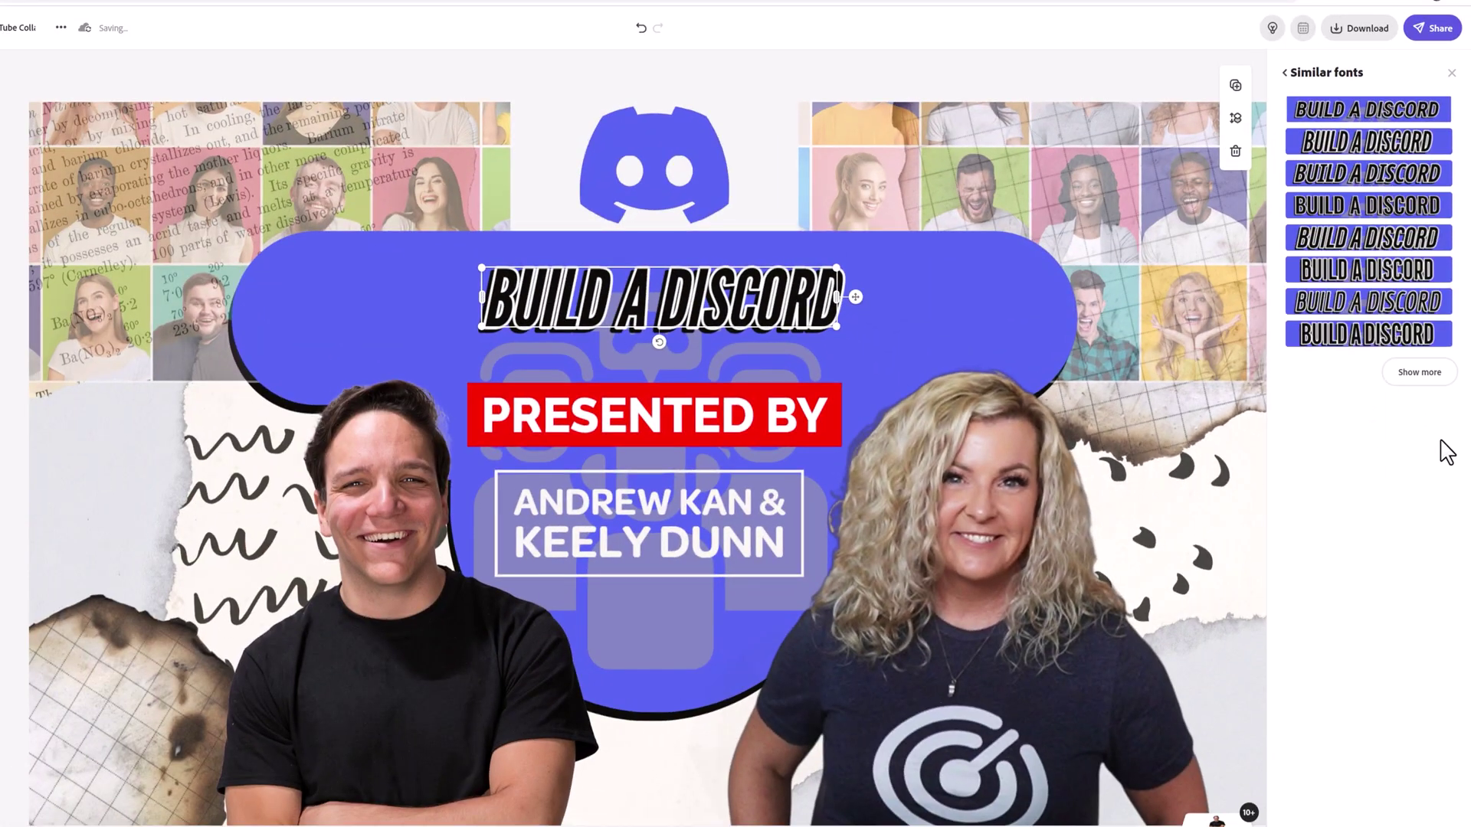
Apply the seventh similar font to the title and load two more batches of similar fonts
left_click(1412, 322)
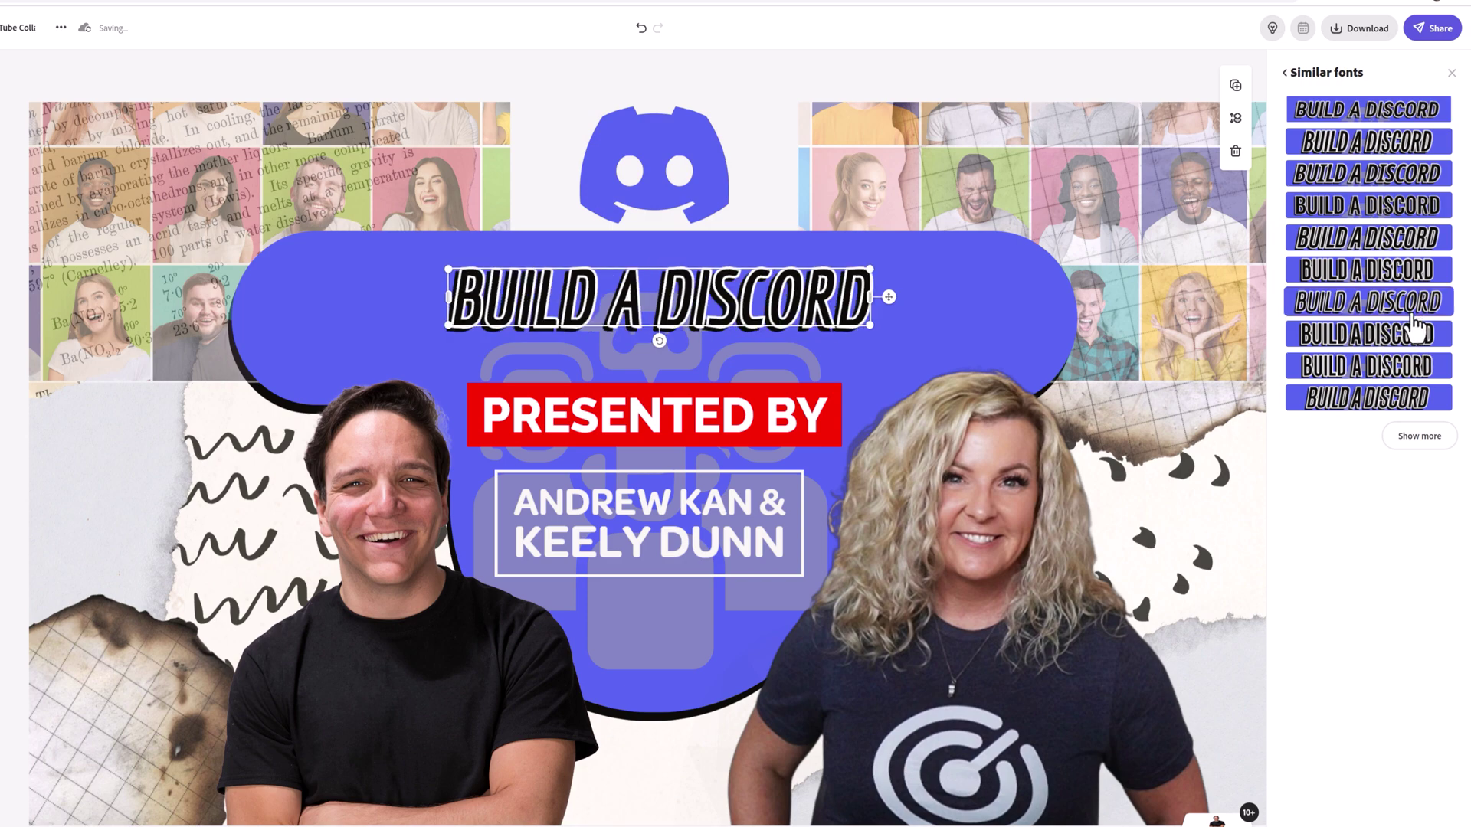
left_click(1420, 438)
left_click(1393, 761)
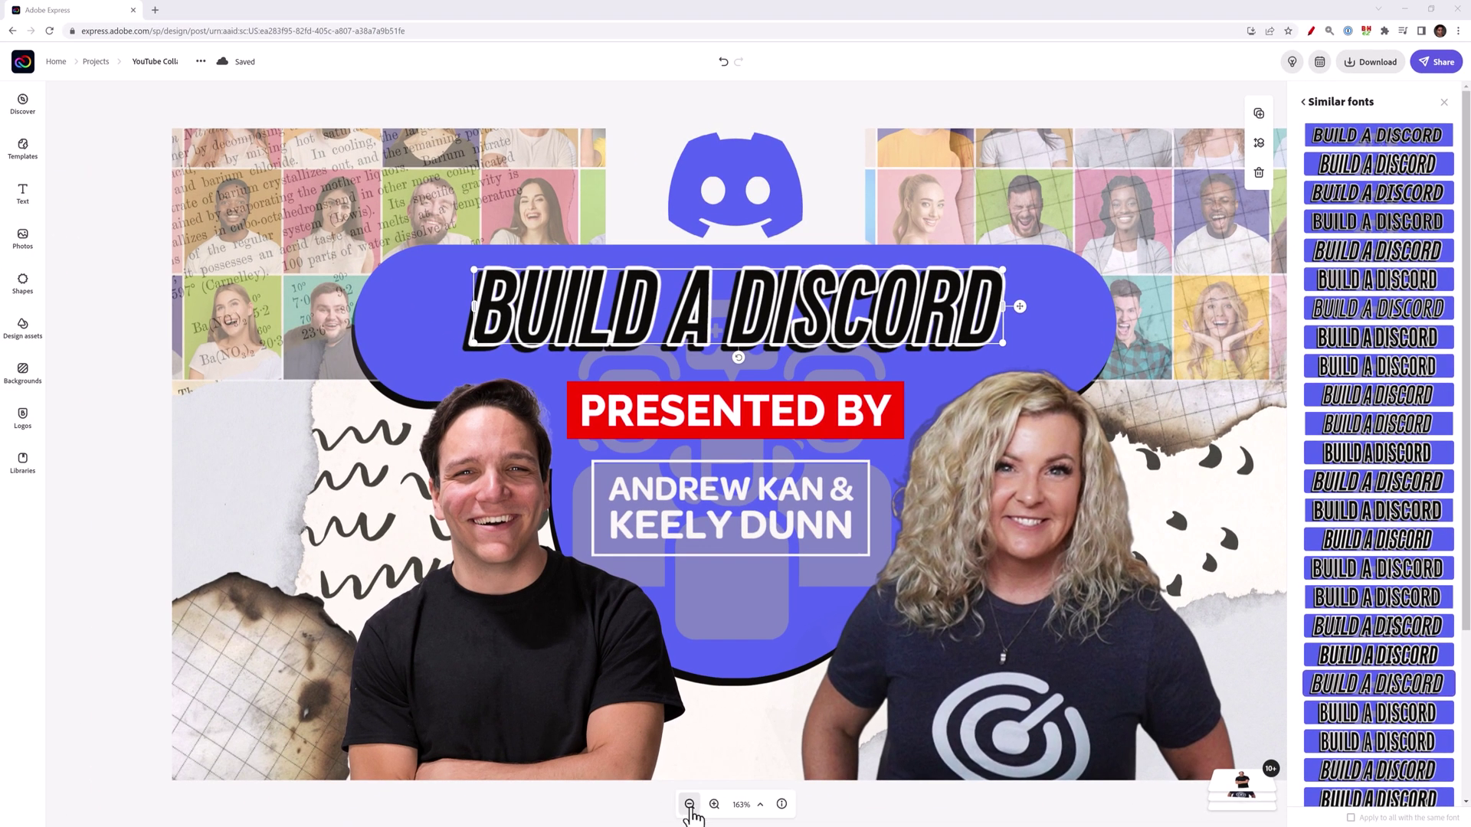
Zoom out until the whole thumbnail shows at preview size
left_click(690, 805)
left_click(690, 804)
left_click(689, 805)
left_click(689, 805)
left_click(690, 805)
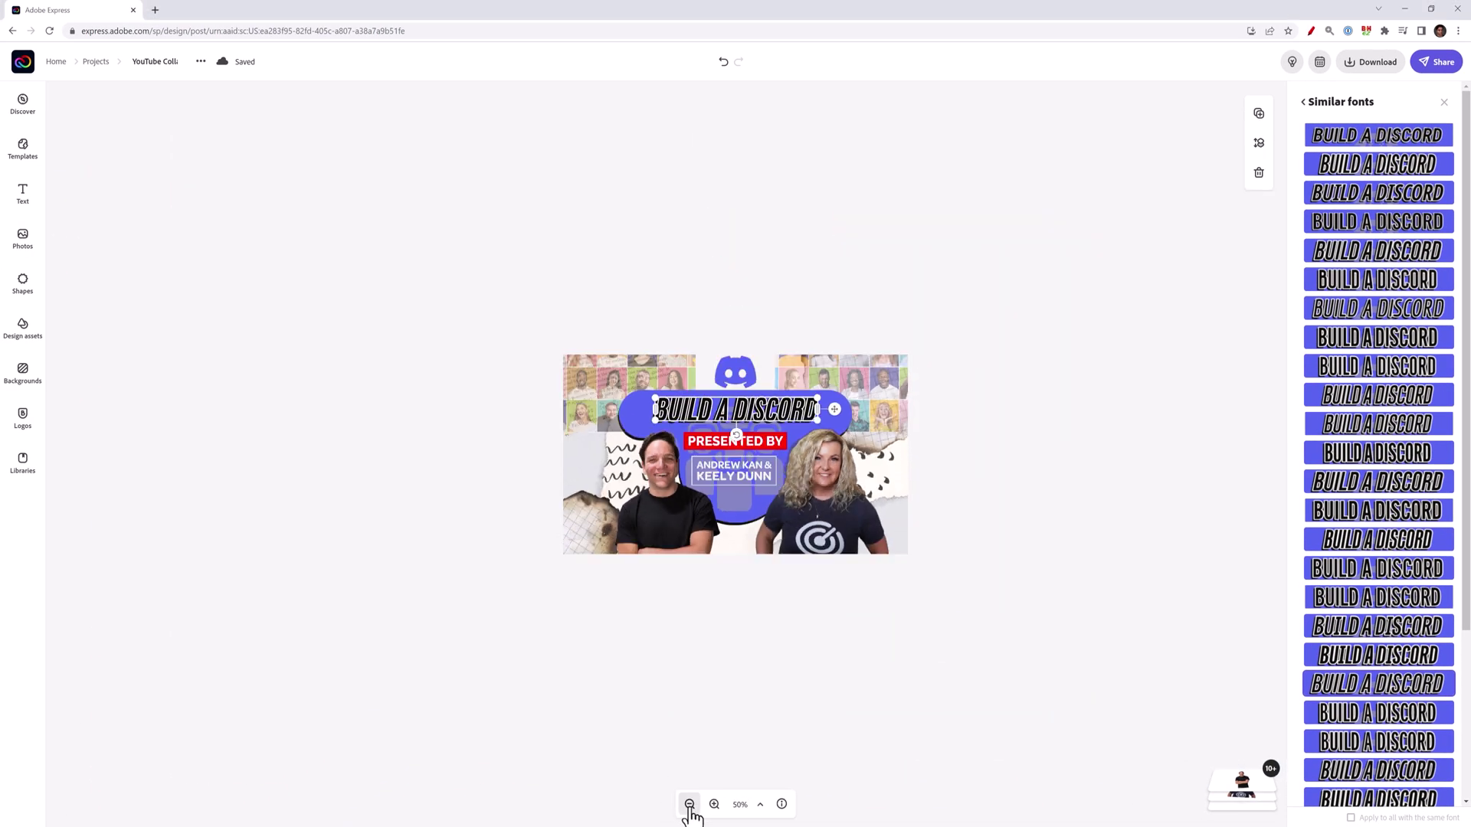
left_click(689, 805)
left_click(690, 804)
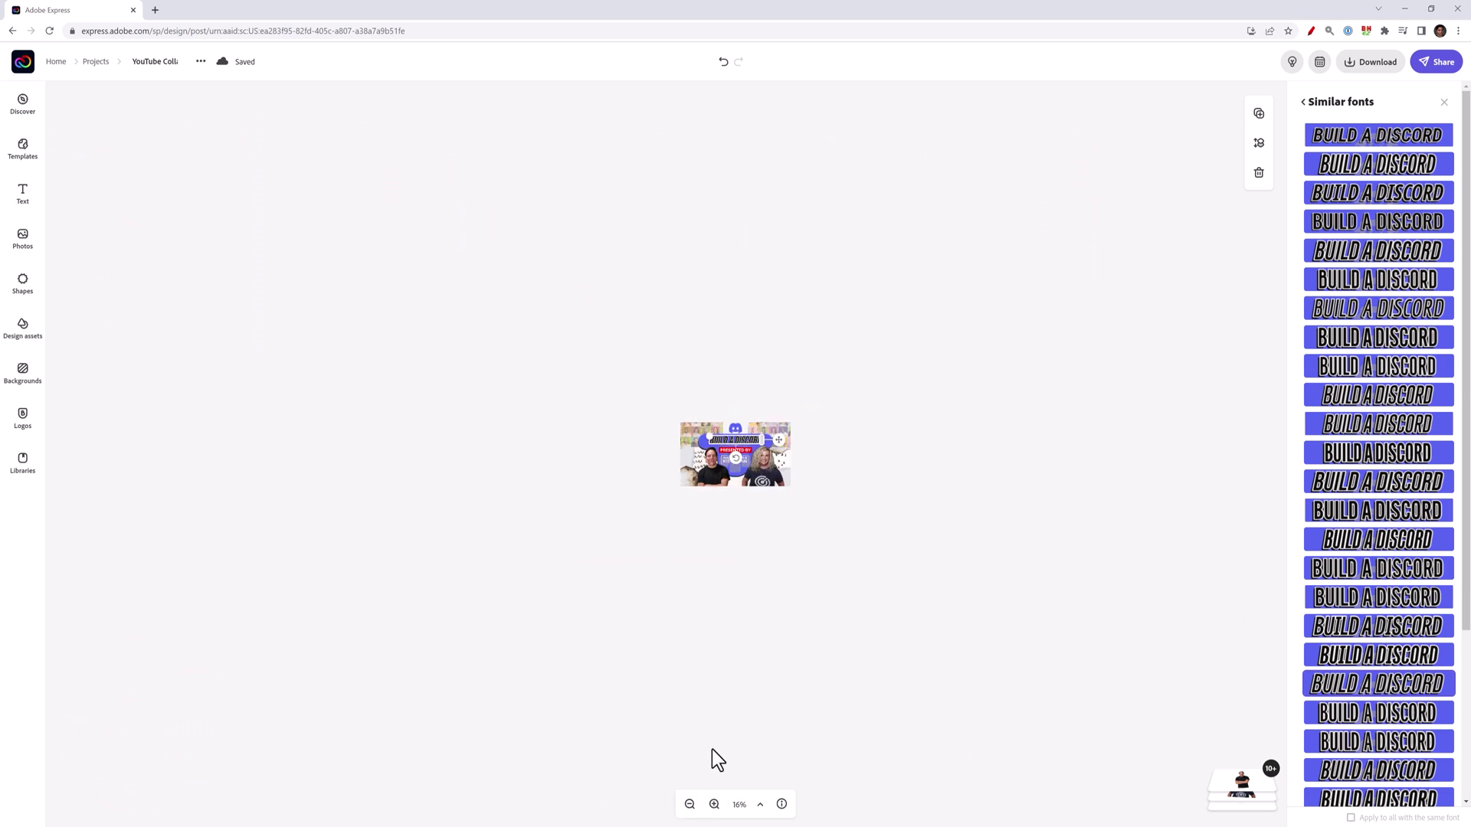
left_click(689, 805)
Deselect the title to close Similar fonts, then zoom back in on the design
left_click(1019, 471)
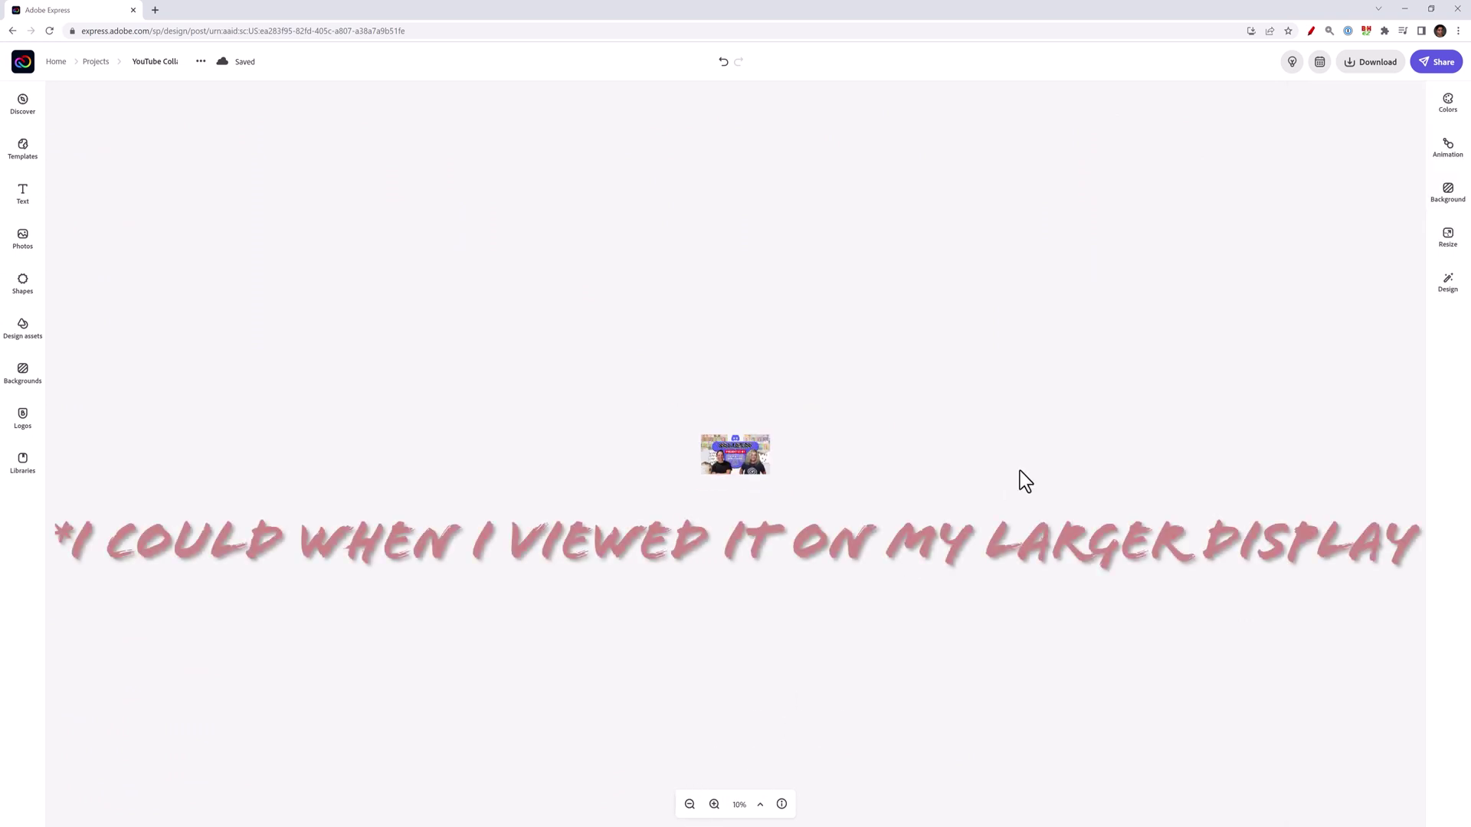
left_click(714, 805)
left_click(714, 804)
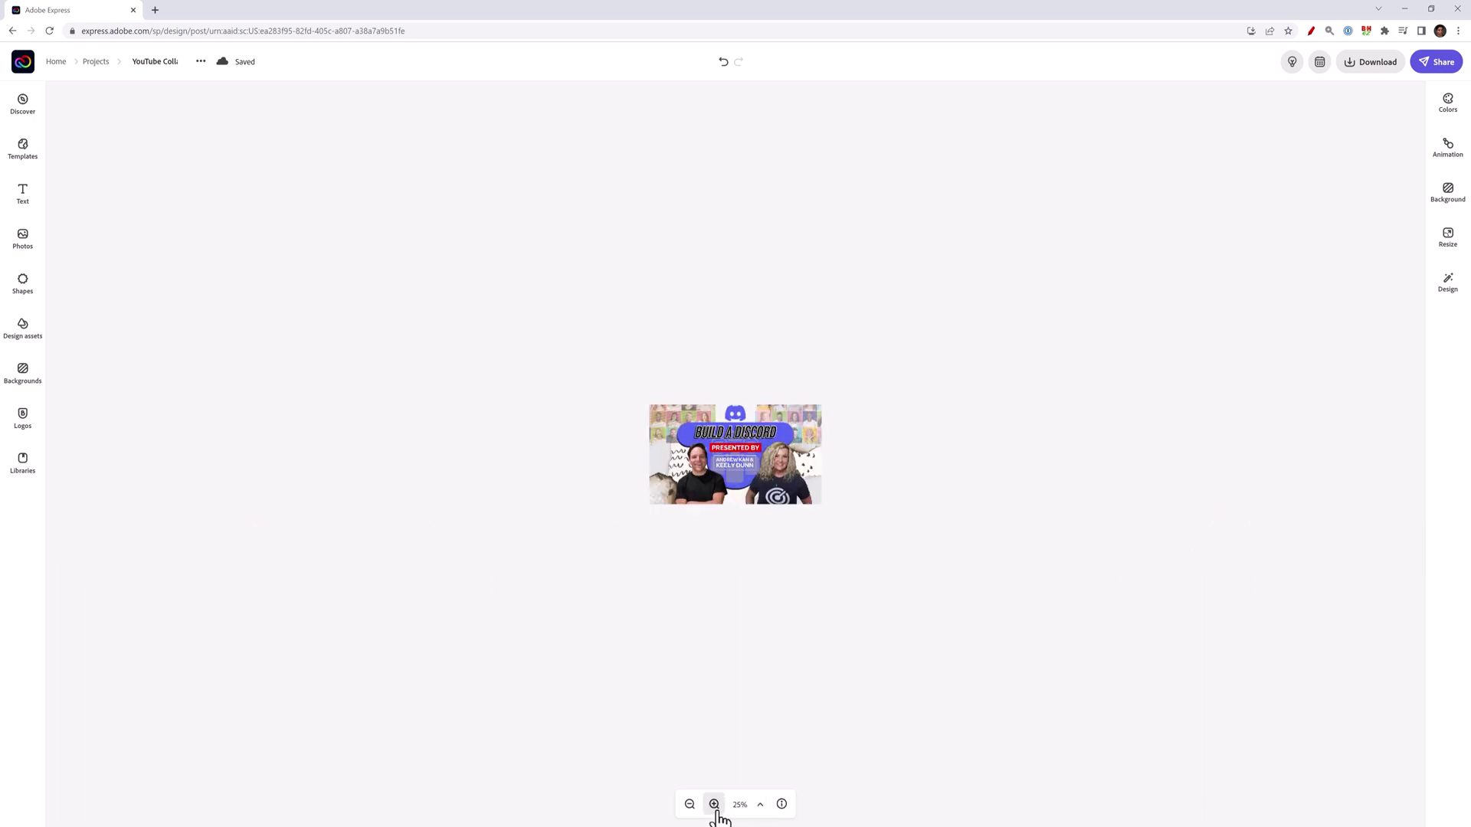
left_click(714, 804)
left_click(714, 805)
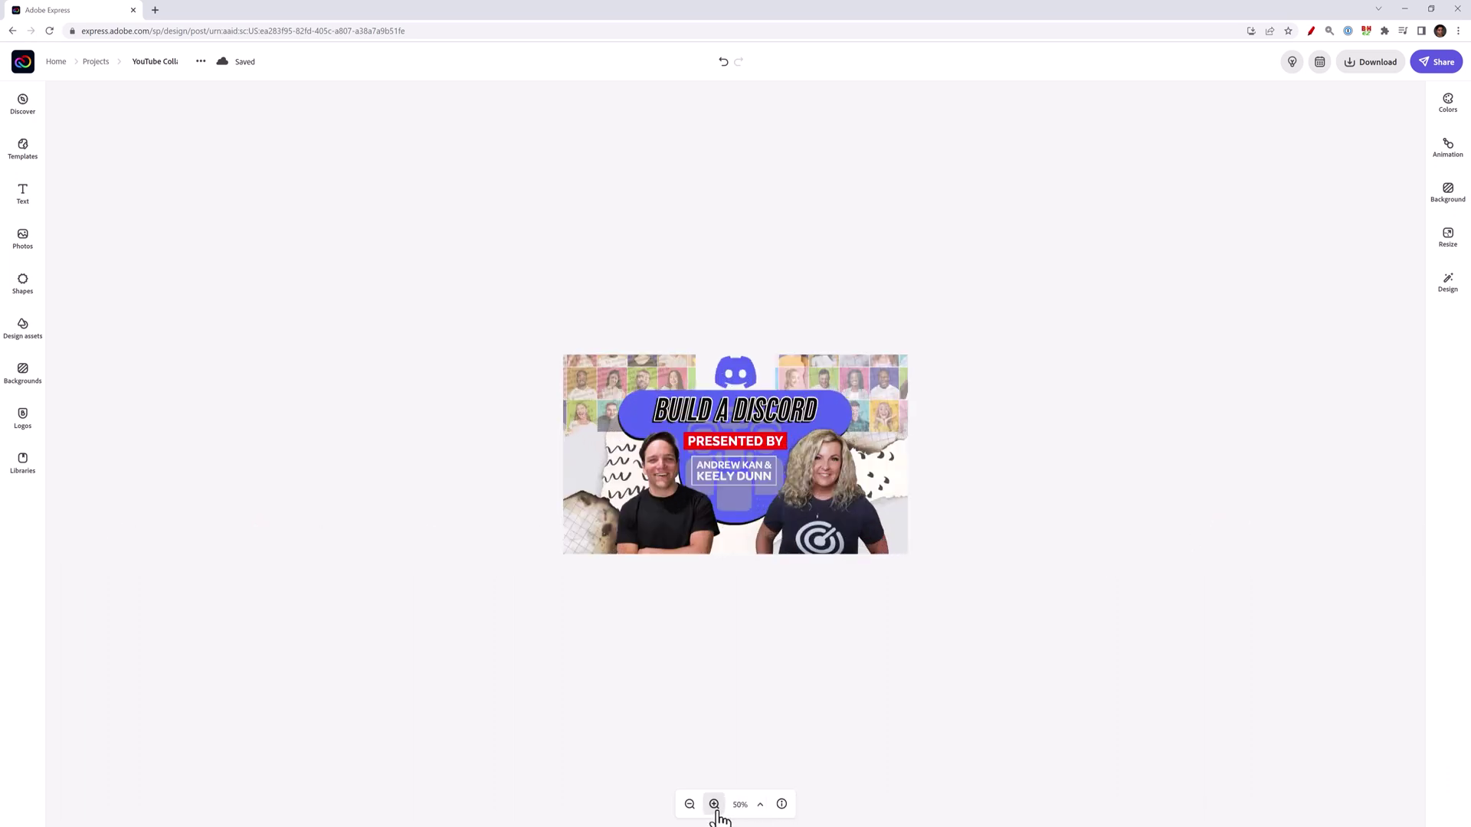
left_click(715, 805)
left_click(714, 804)
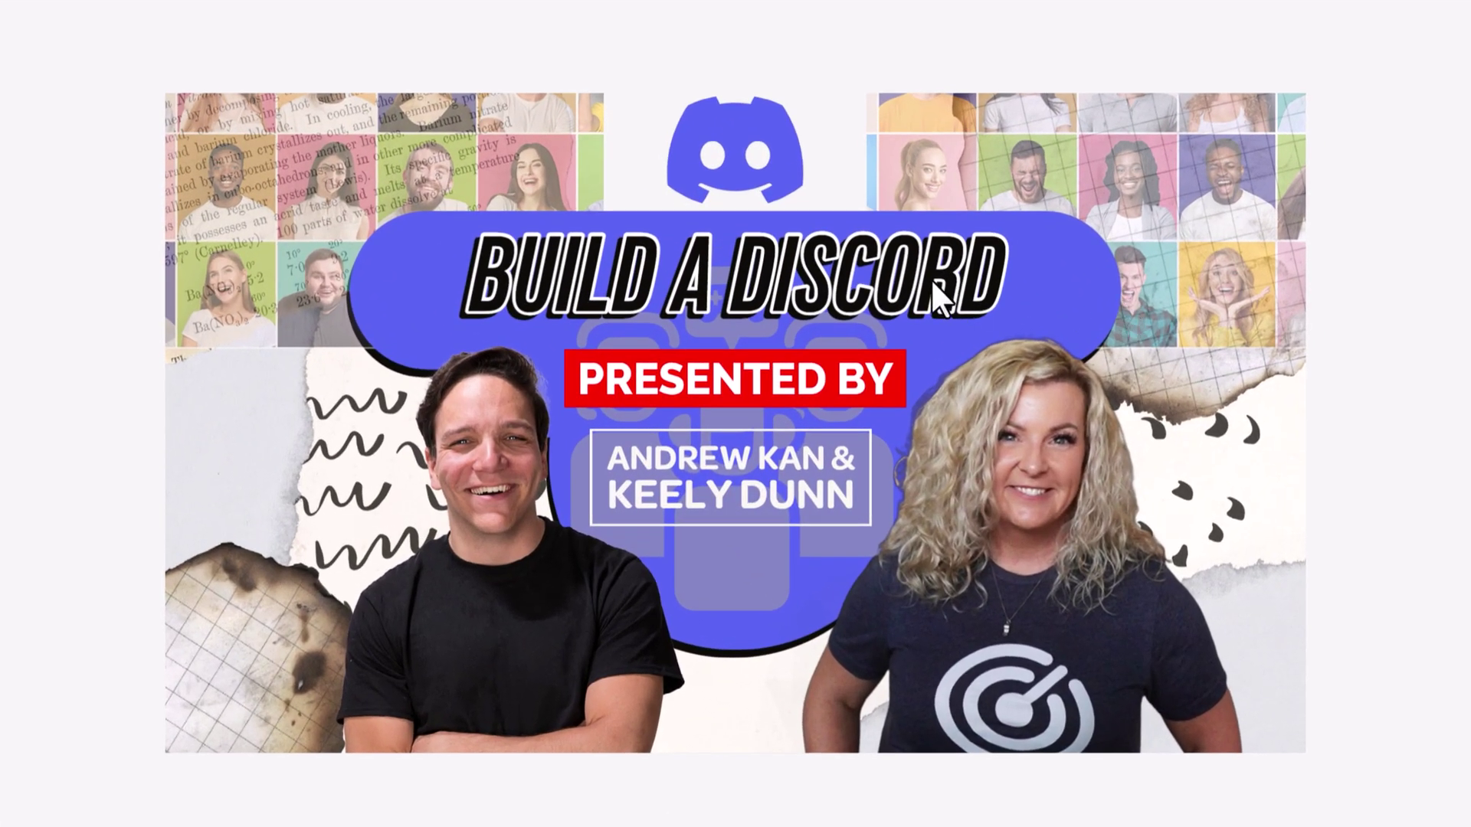
Check the title's current font, then undo back to ADOBE_TitularAlt at size 178
left_click(935, 285)
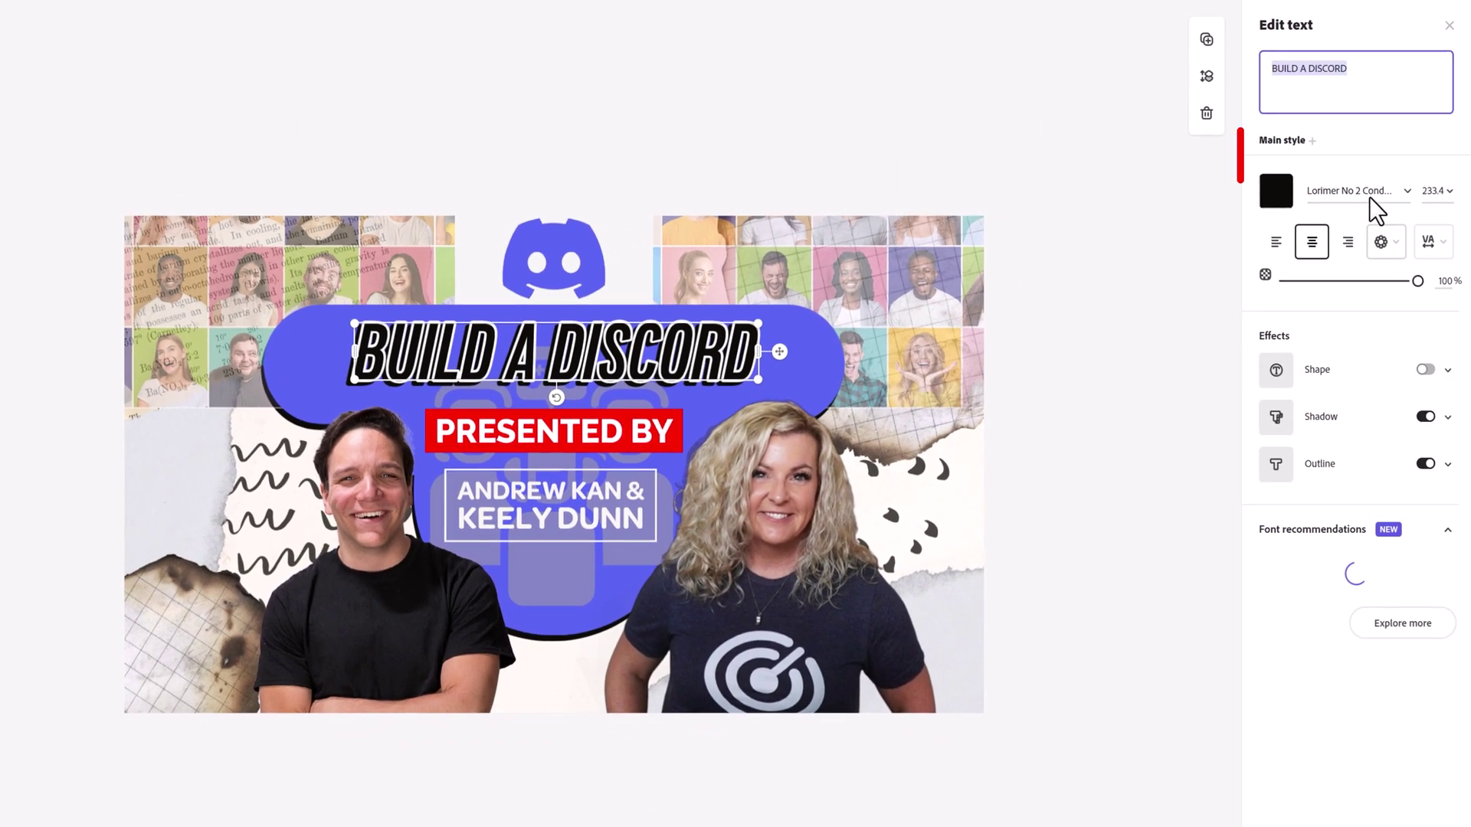
left_click(1379, 186)
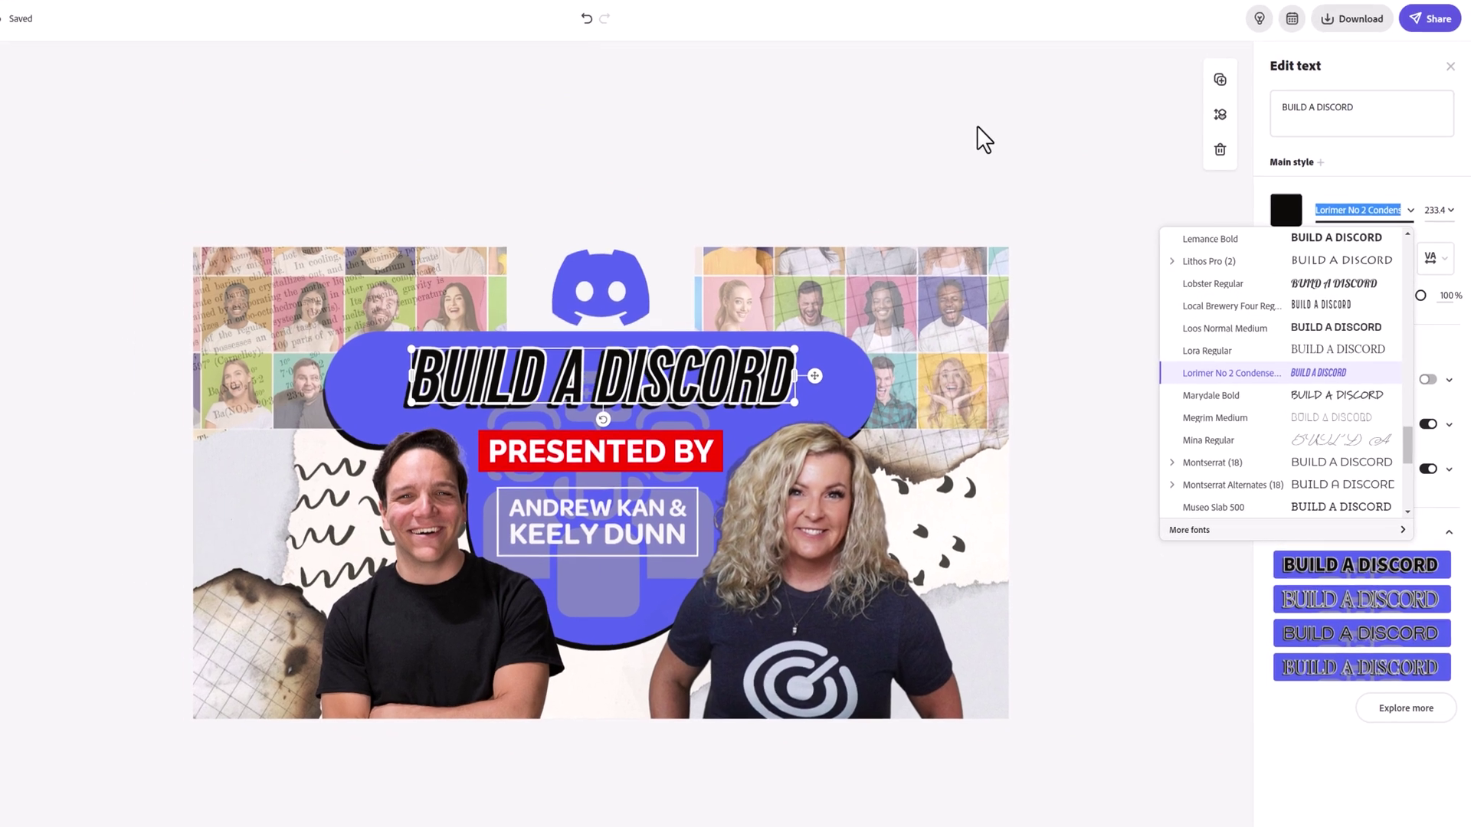
left_click(958, 103)
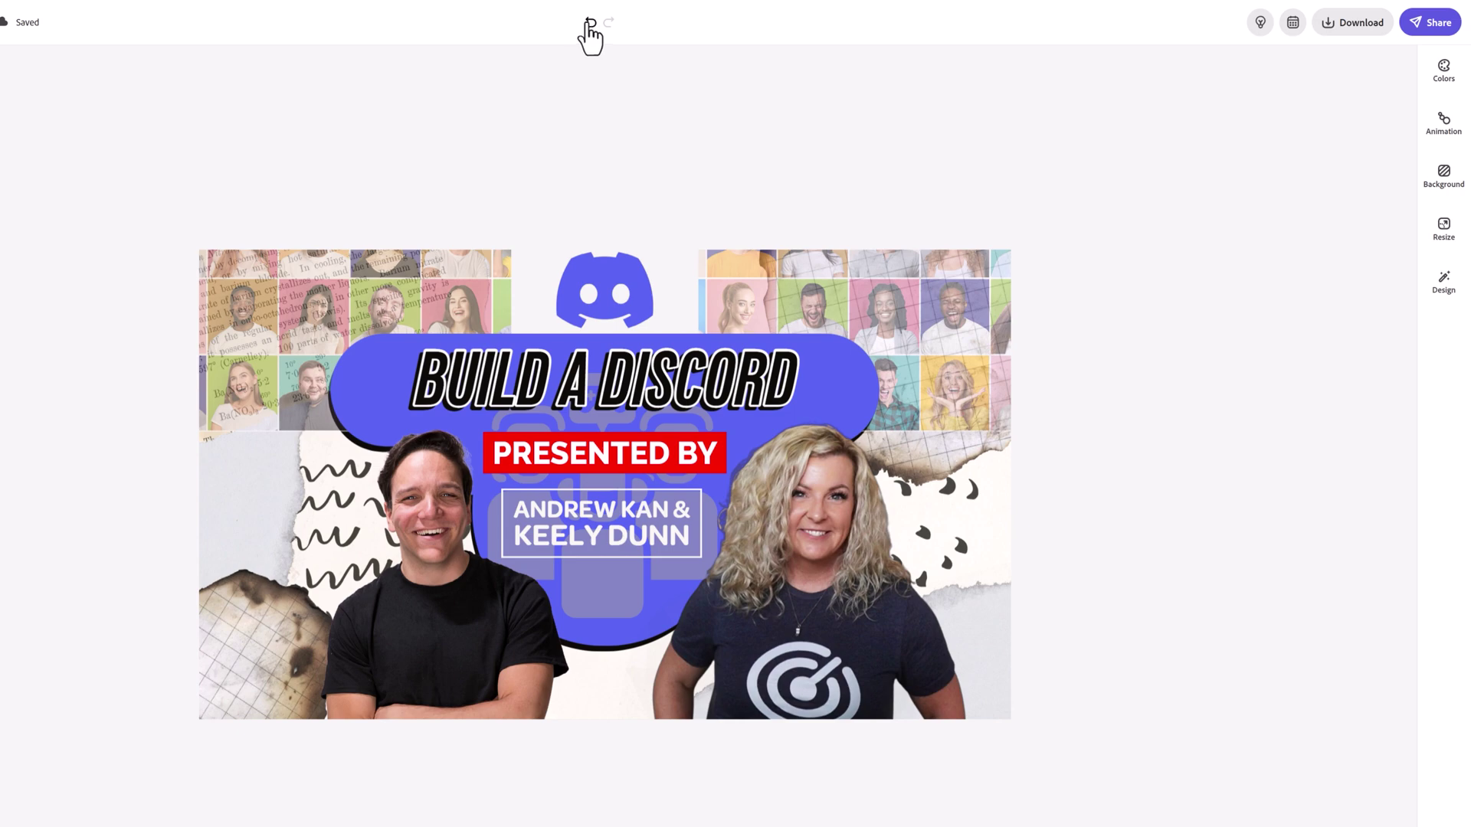
left_click(589, 21)
left_click(589, 22)
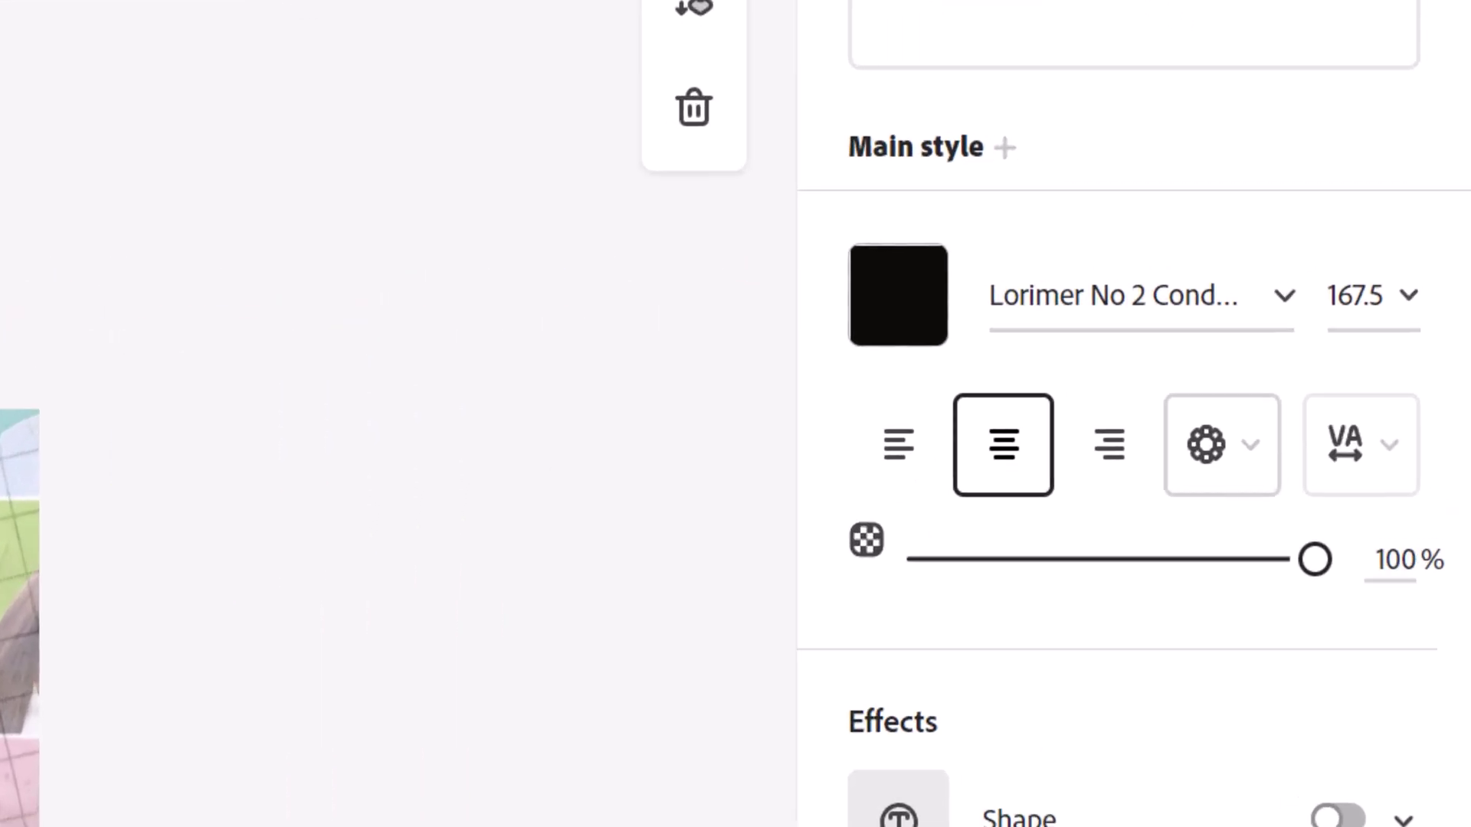
left_click(589, 22)
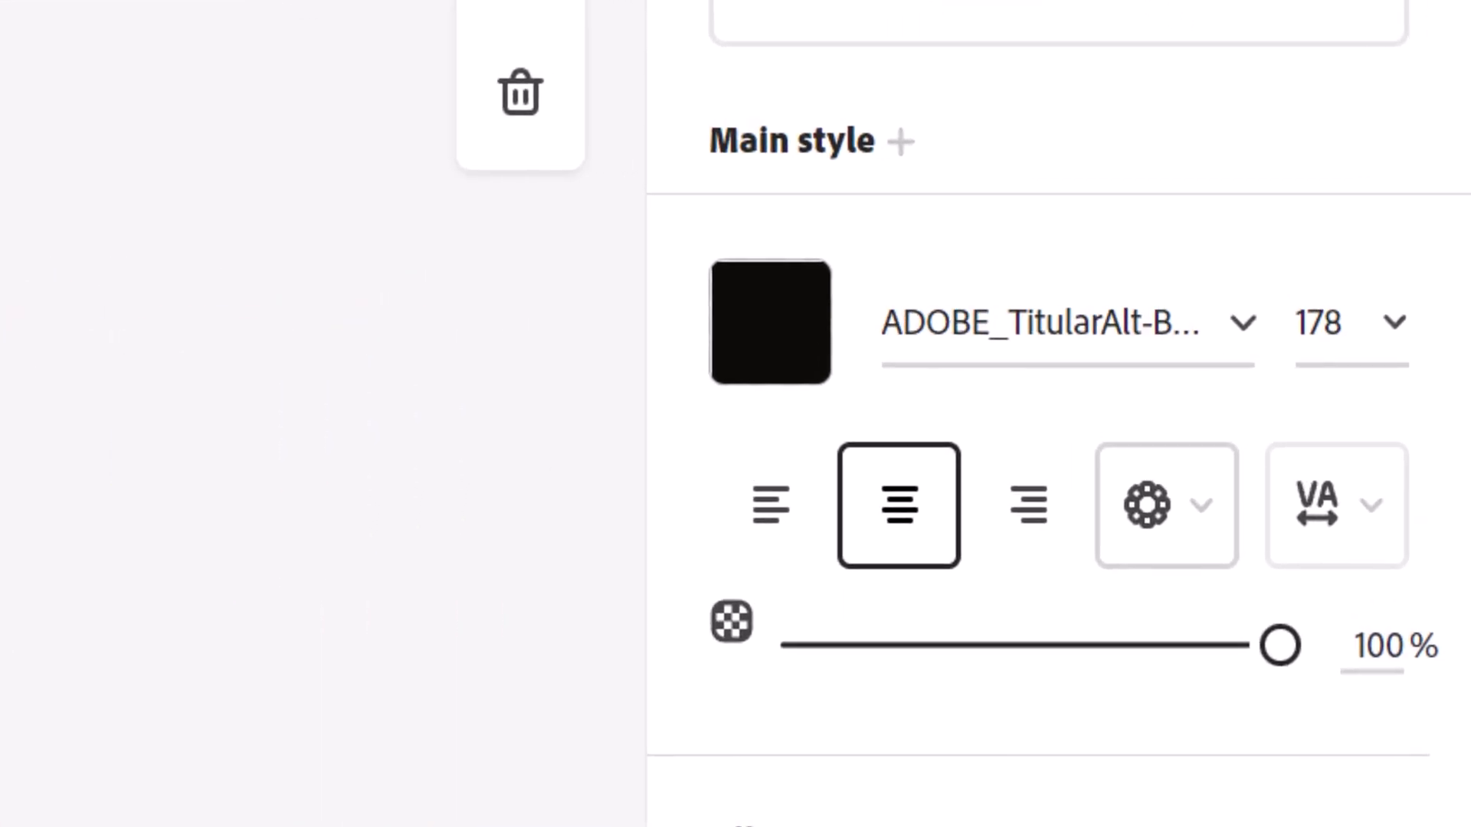